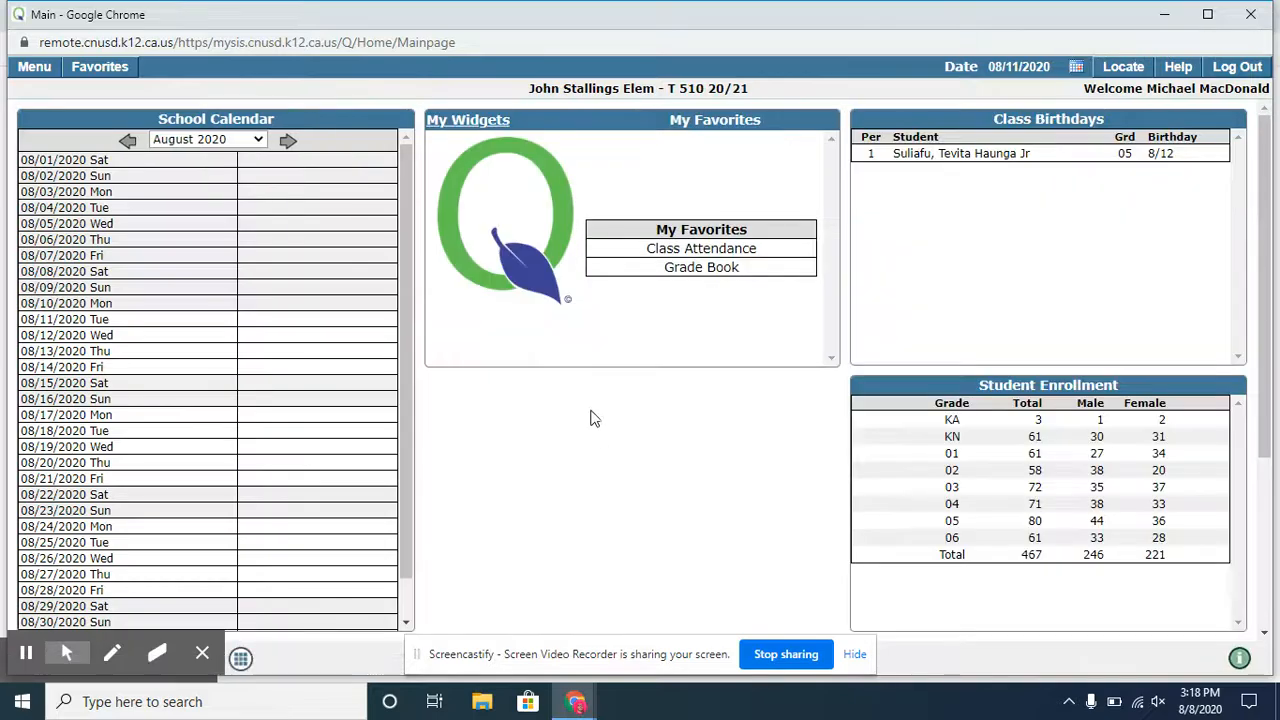
- Open the Grade Book under Marks and load the Reading - Narrative Text class
mouse_move(66, 652)
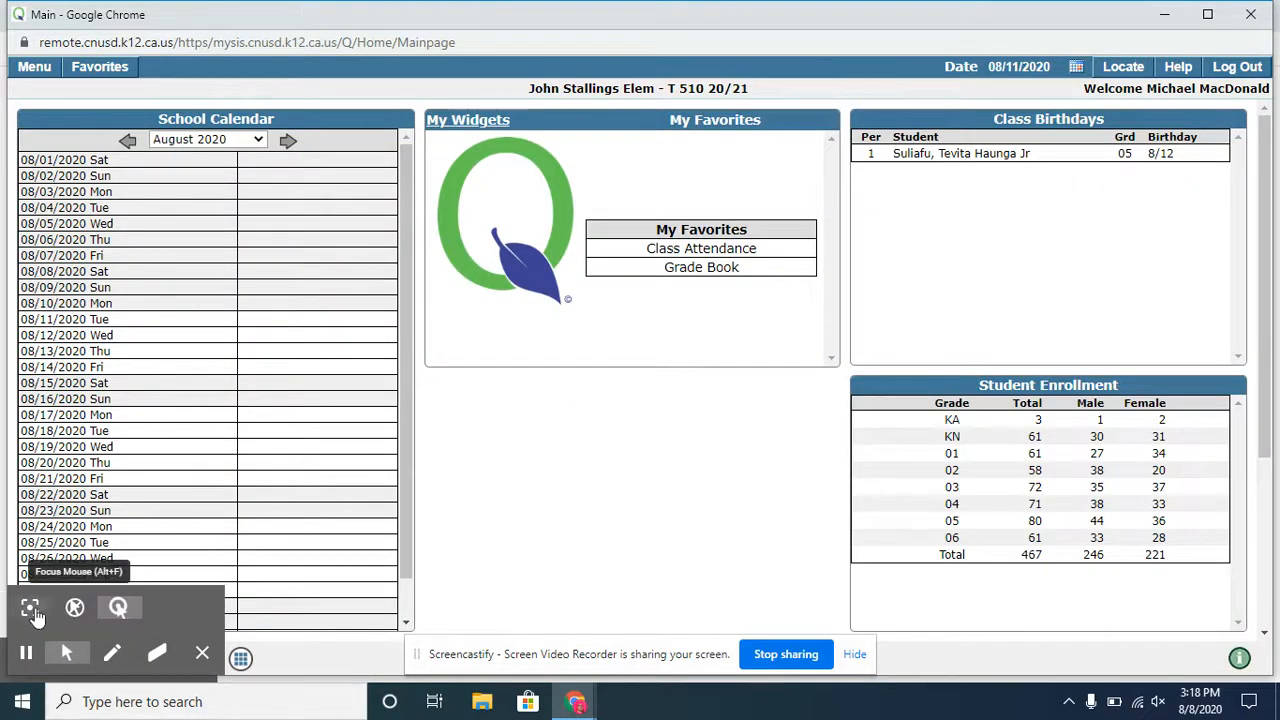
left_click(30, 607)
left_click(34, 70)
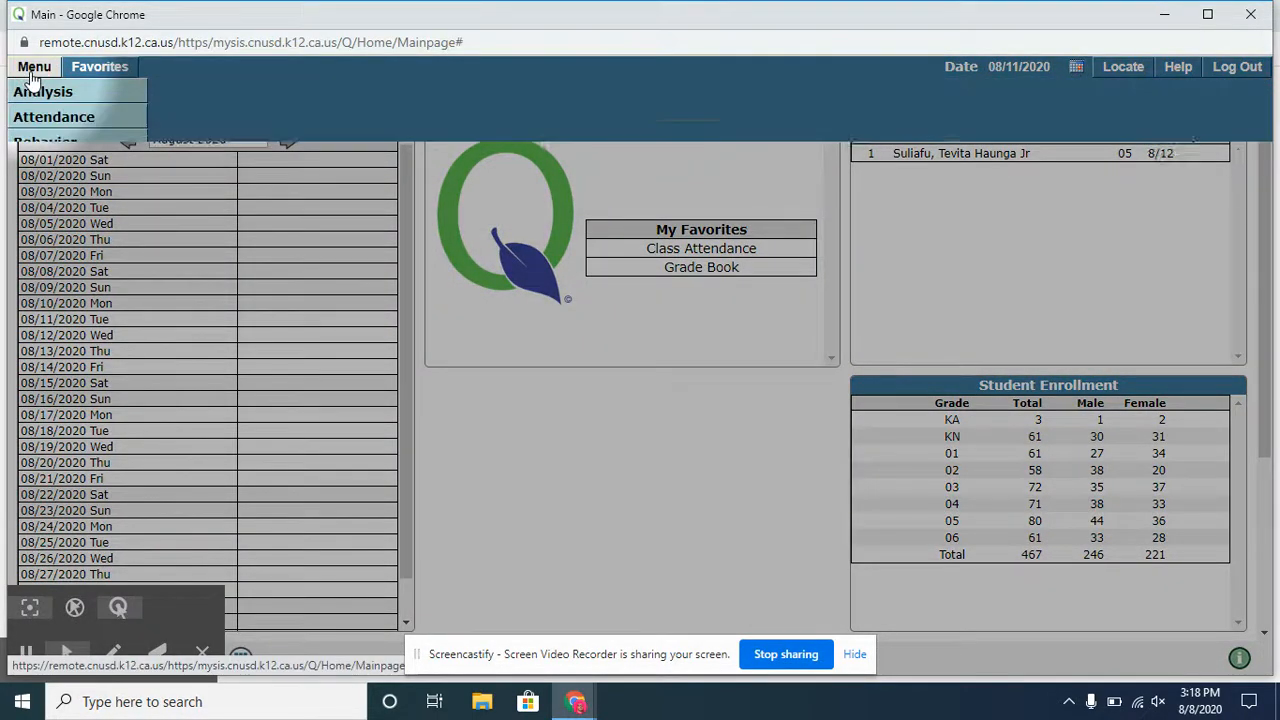
mouse_move(55, 247)
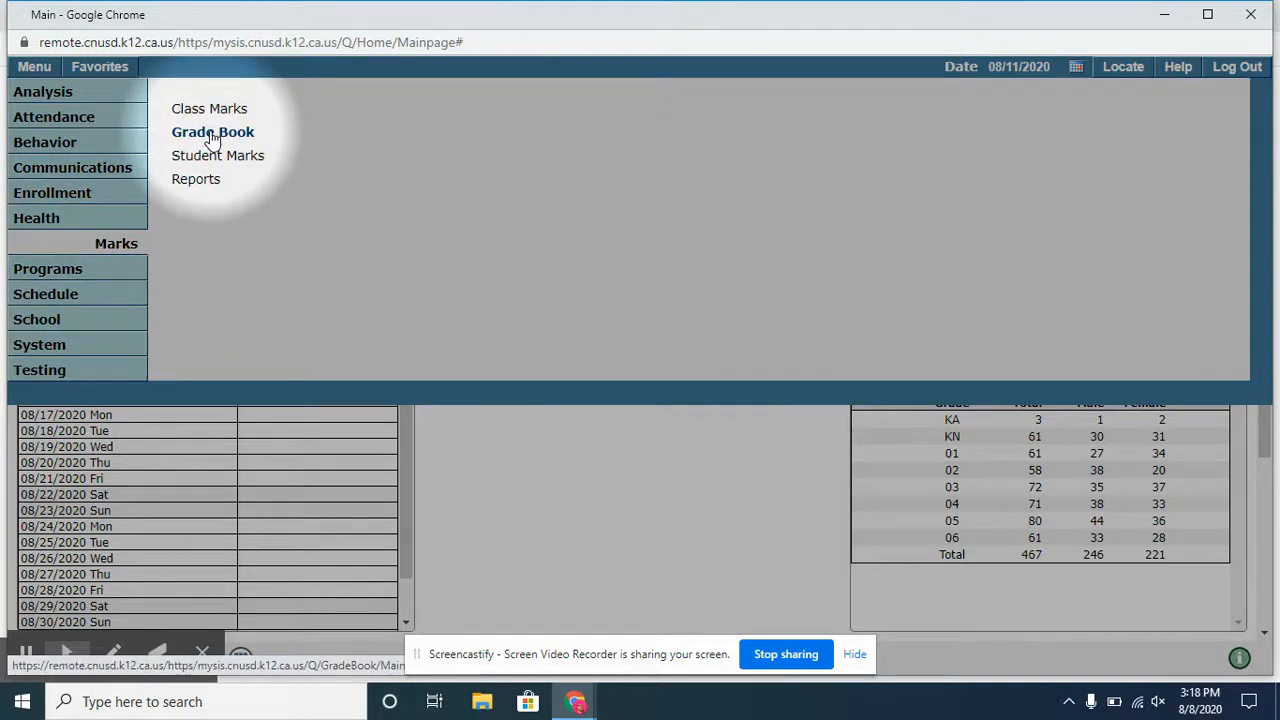
left_click(178, 130)
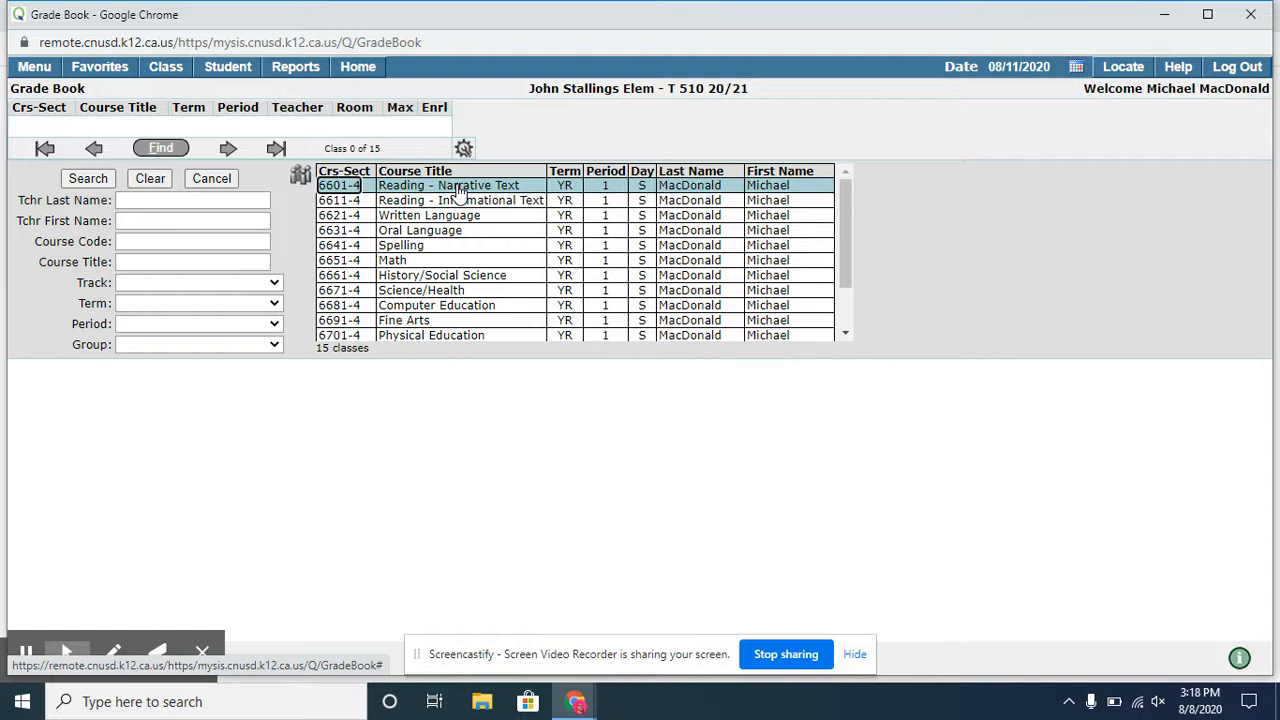
left_click(458, 188)
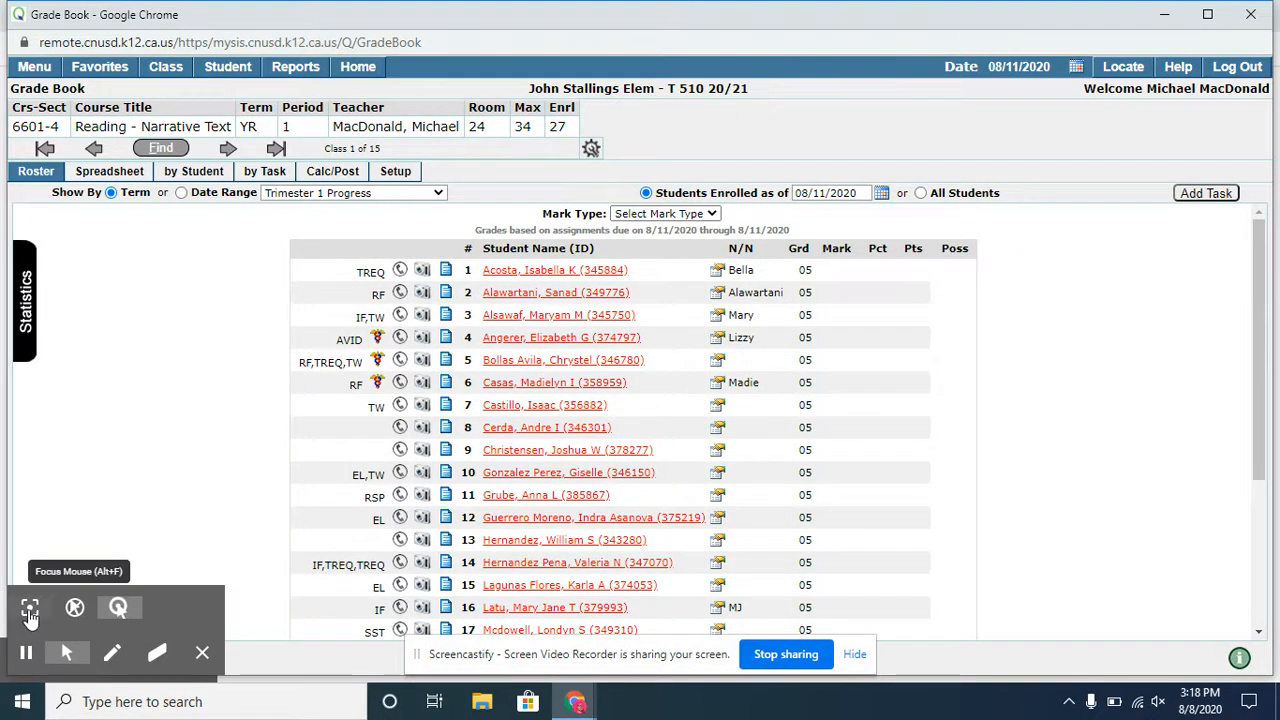
- Open the grade book's setup area and review the teacher preferences
left_click(30, 610)
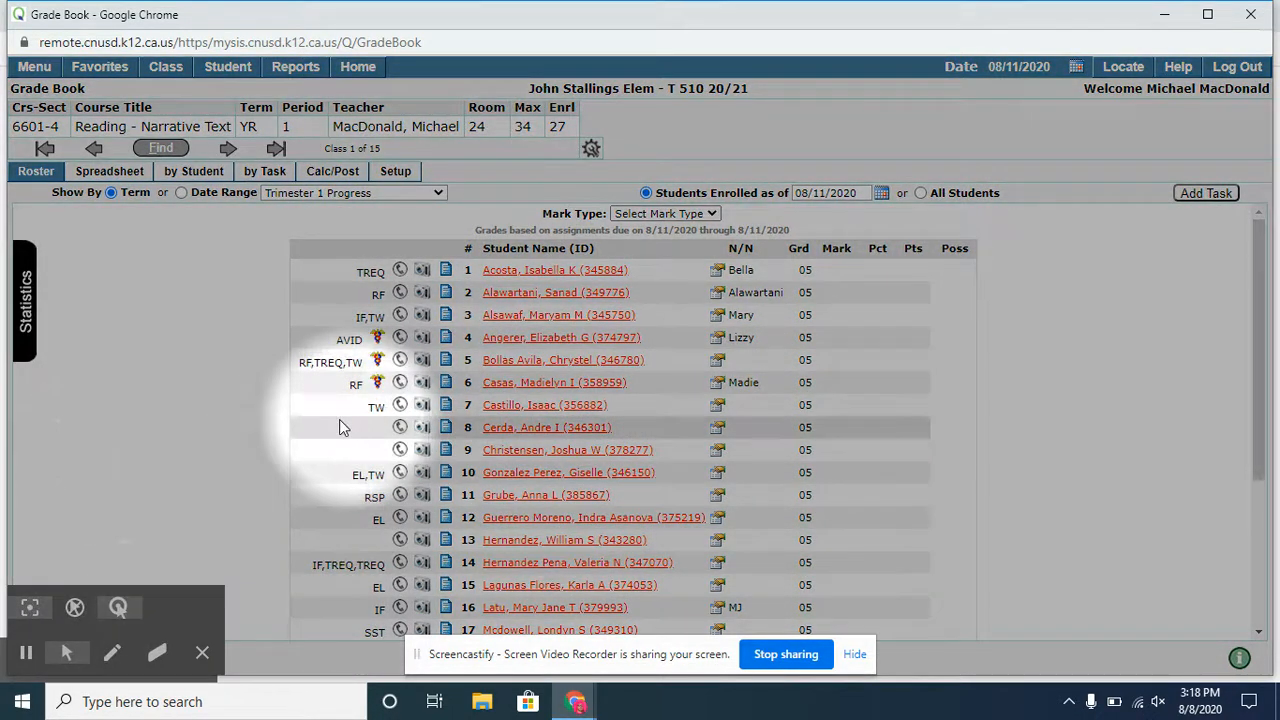
left_click(396, 172)
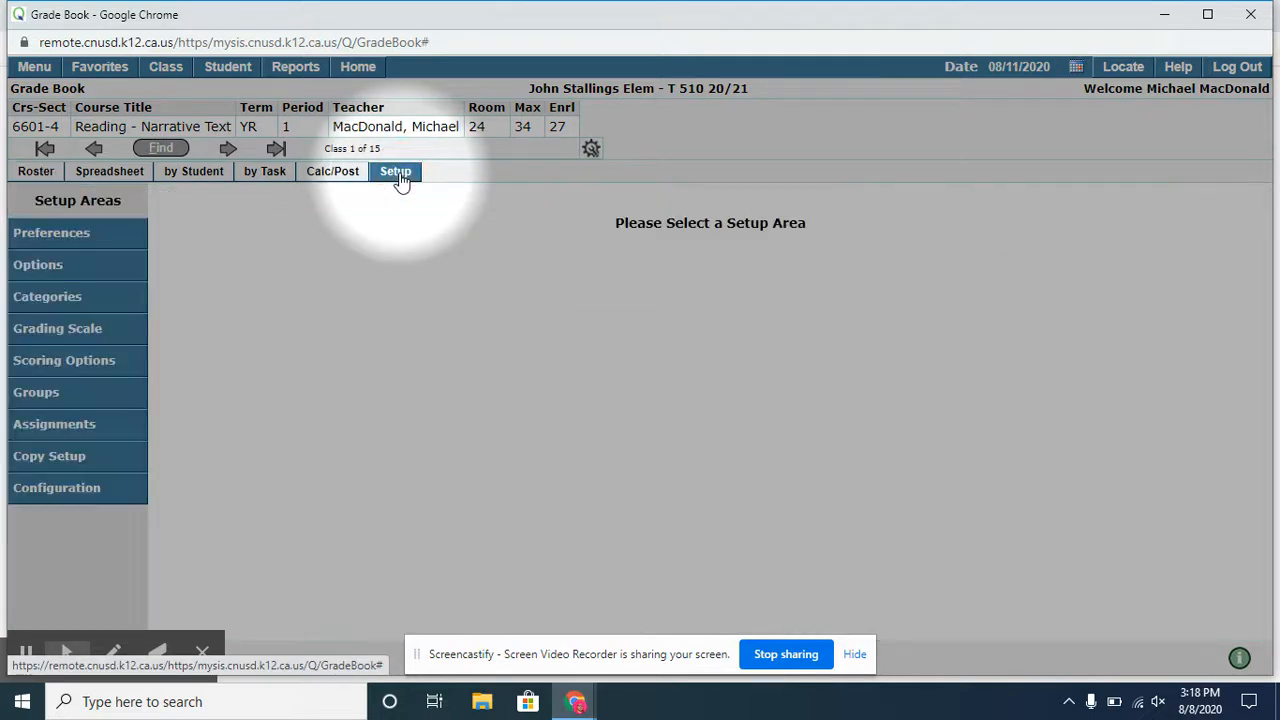
left_click(58, 236)
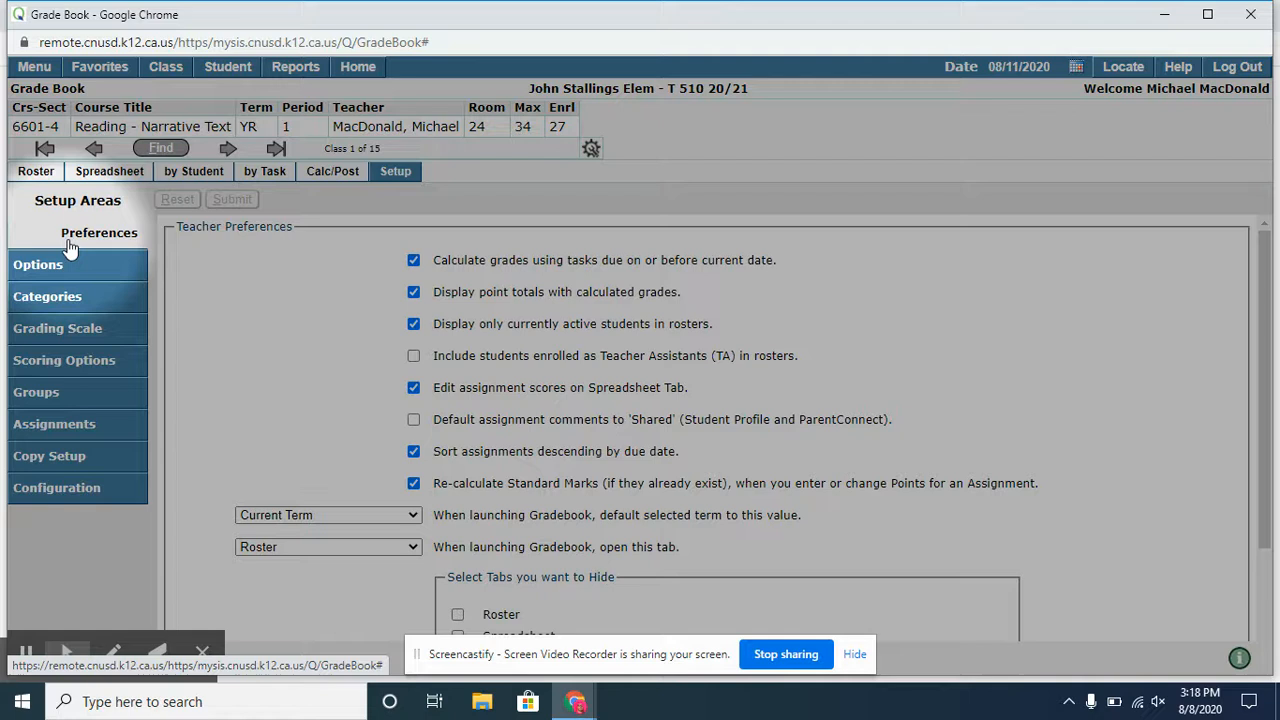
scroll(420, 430, "down", 3)
scroll(683, 503, "up", 3)
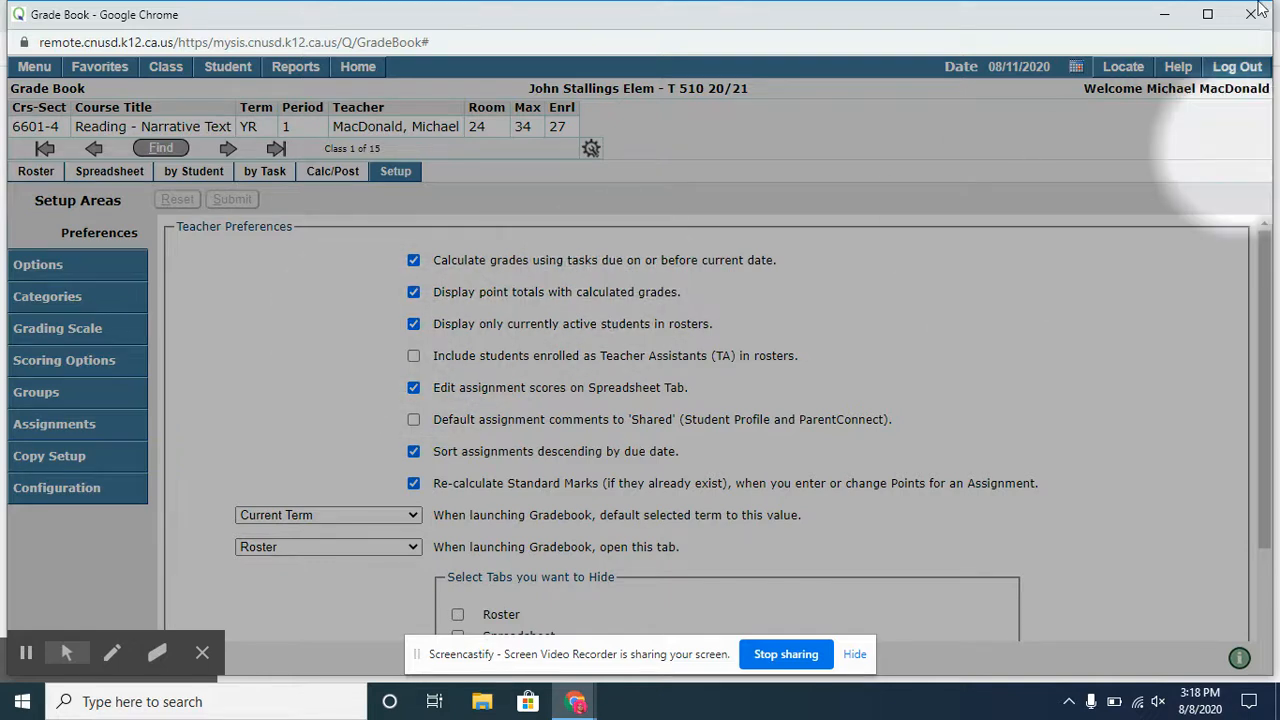
left_click(1208, 15)
left_click(1212, 14)
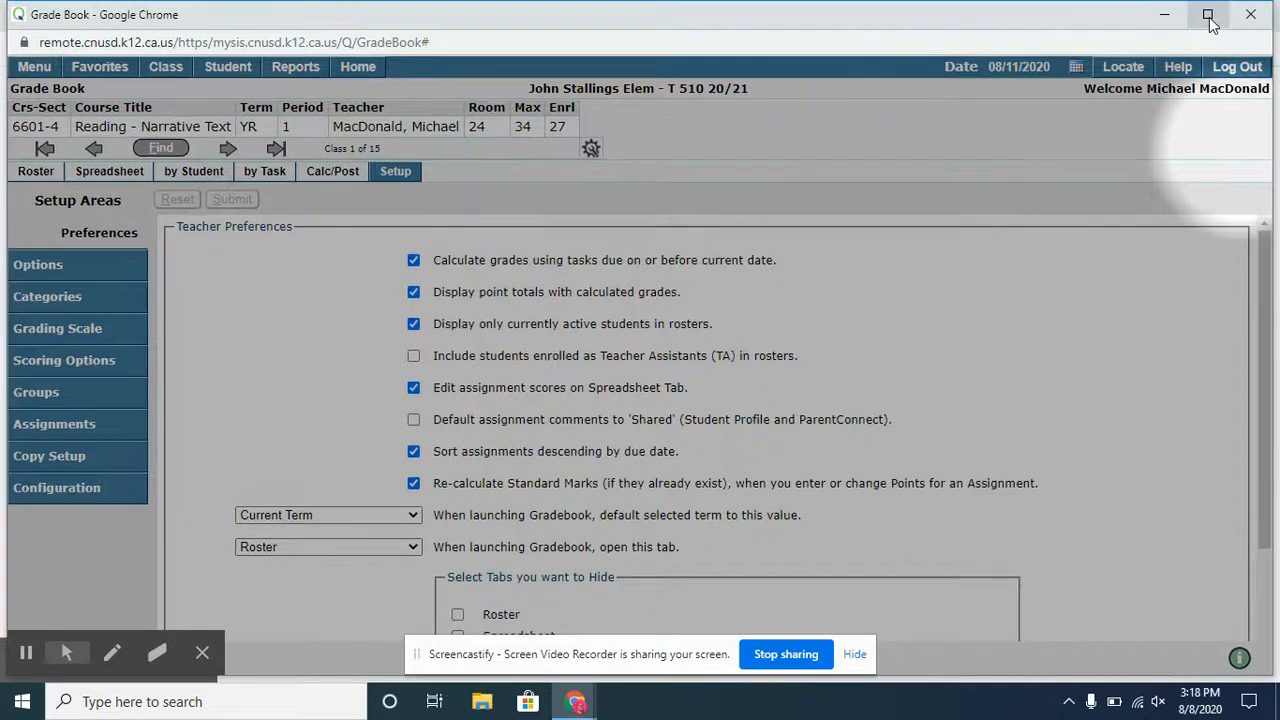
left_click_drag(1270, 187, 1271, 157)
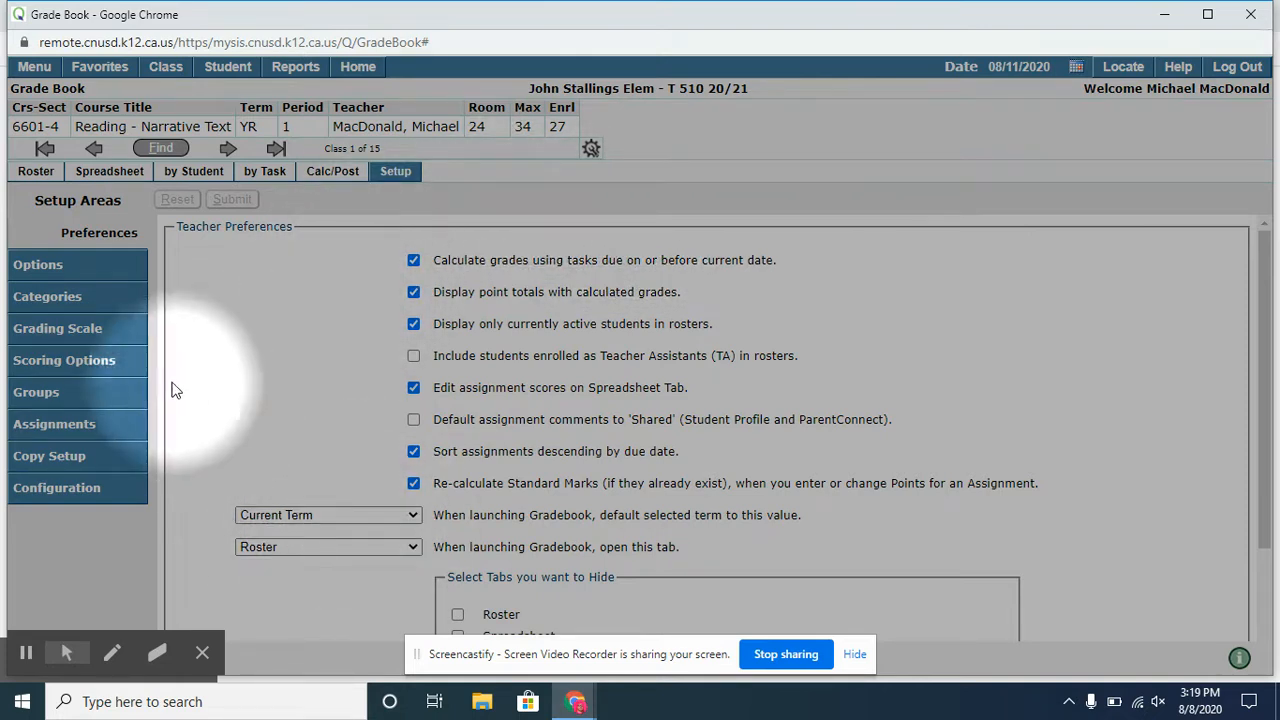
- Open the class options in setup and choose Achievement as the default mark type
left_click(56, 268)
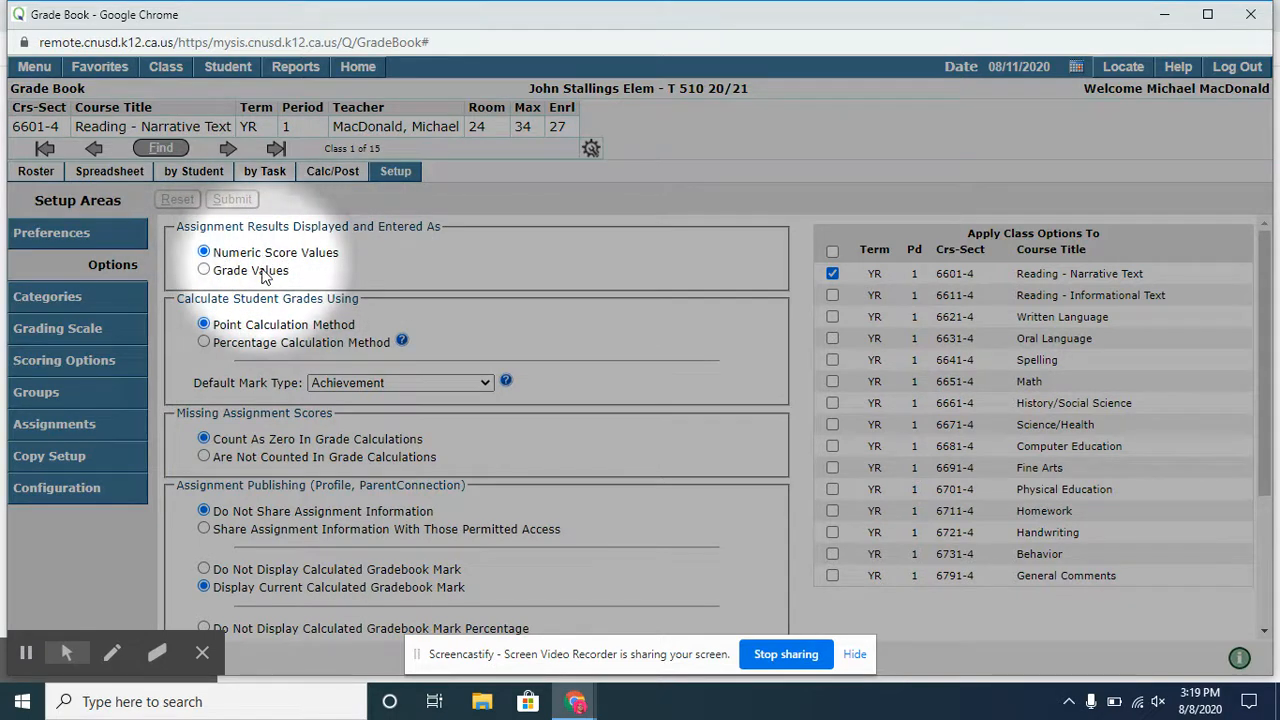
left_click(404, 388)
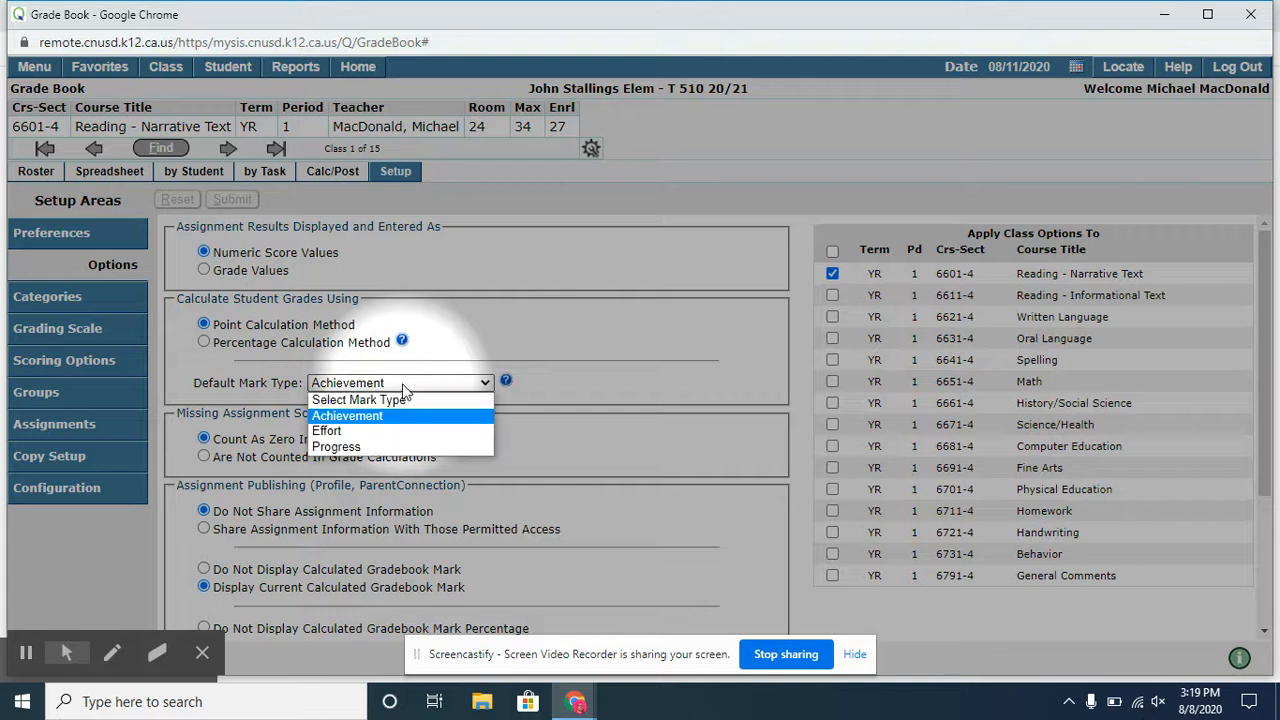
left_click(329, 416)
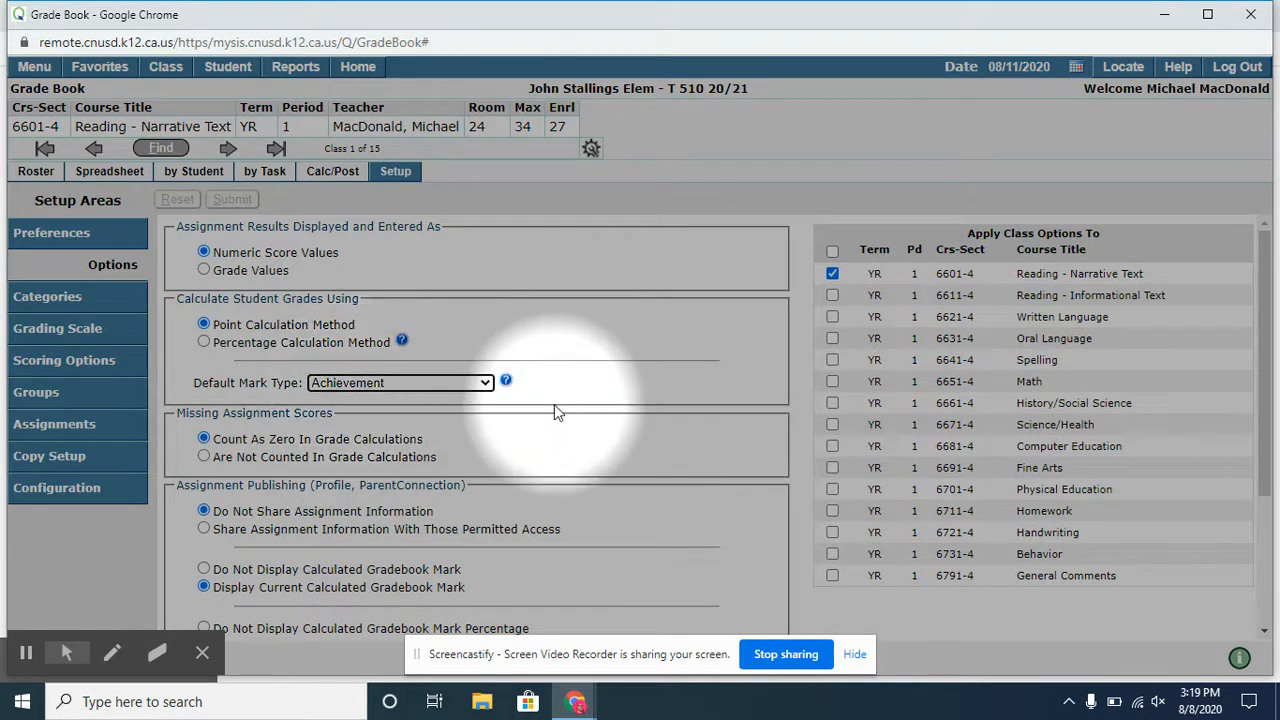
- Review the class options, apply them also to all classes from Reading - Informational Text through Science/Health, and submit
scroll(470, 390, "down", 1)
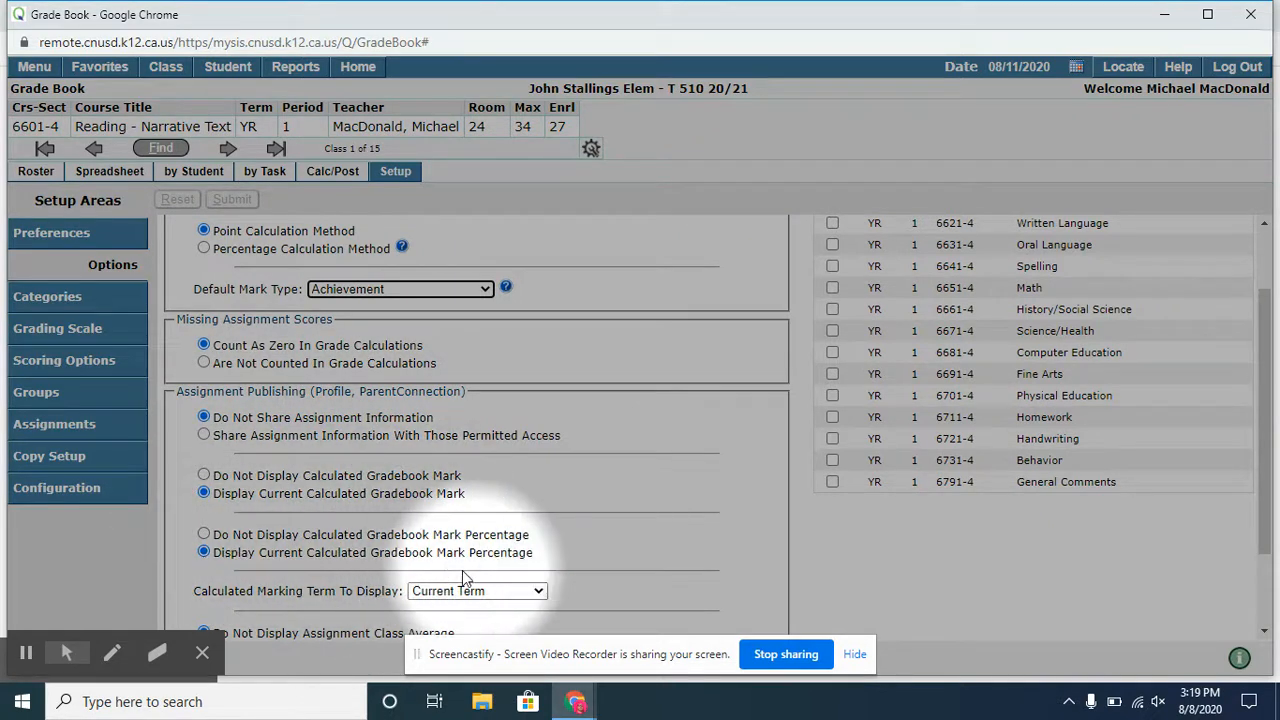
scroll(272, 537, "down", 1)
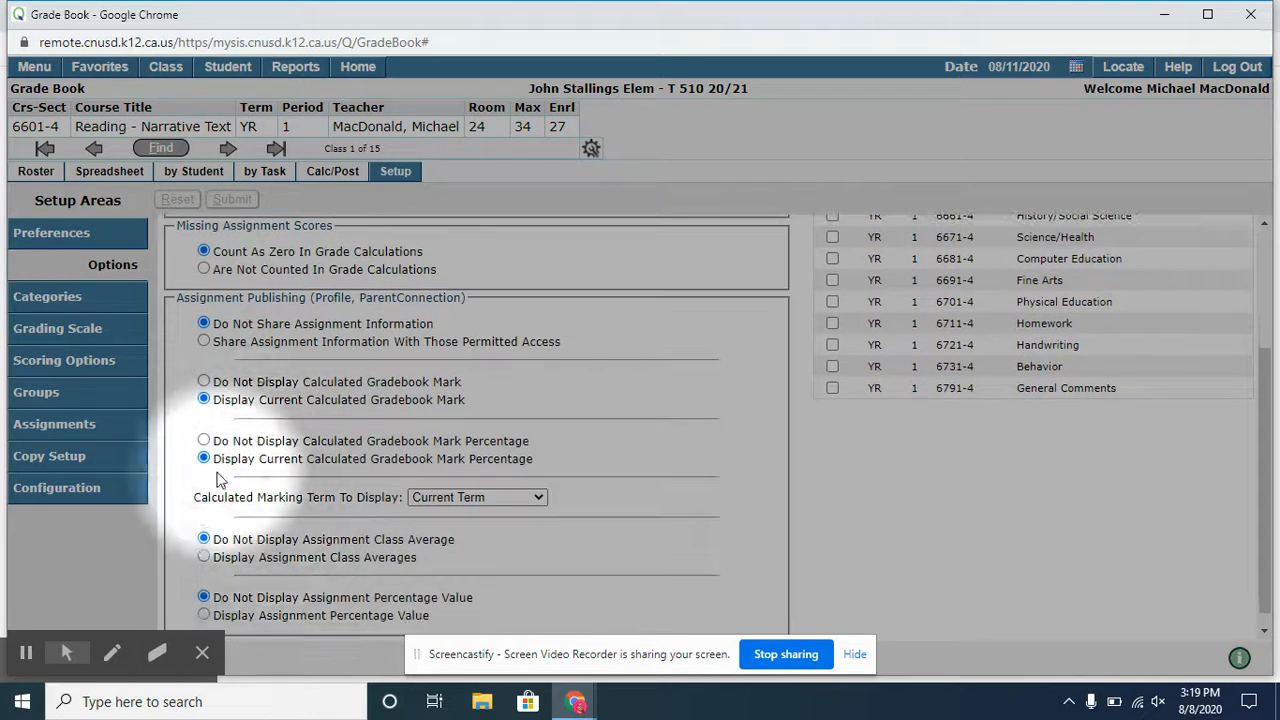
scroll(240, 552, "down", 1)
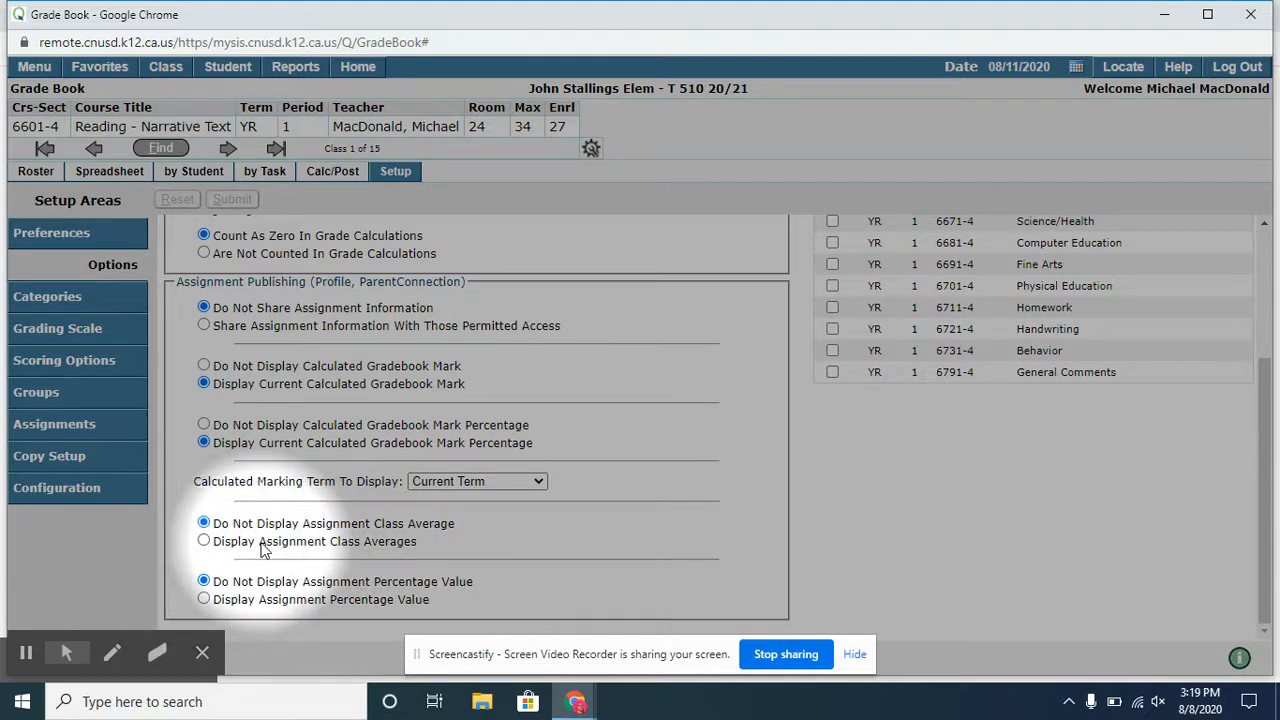
scroll(487, 499, "up", 1)
scroll(487, 499, "up", 2)
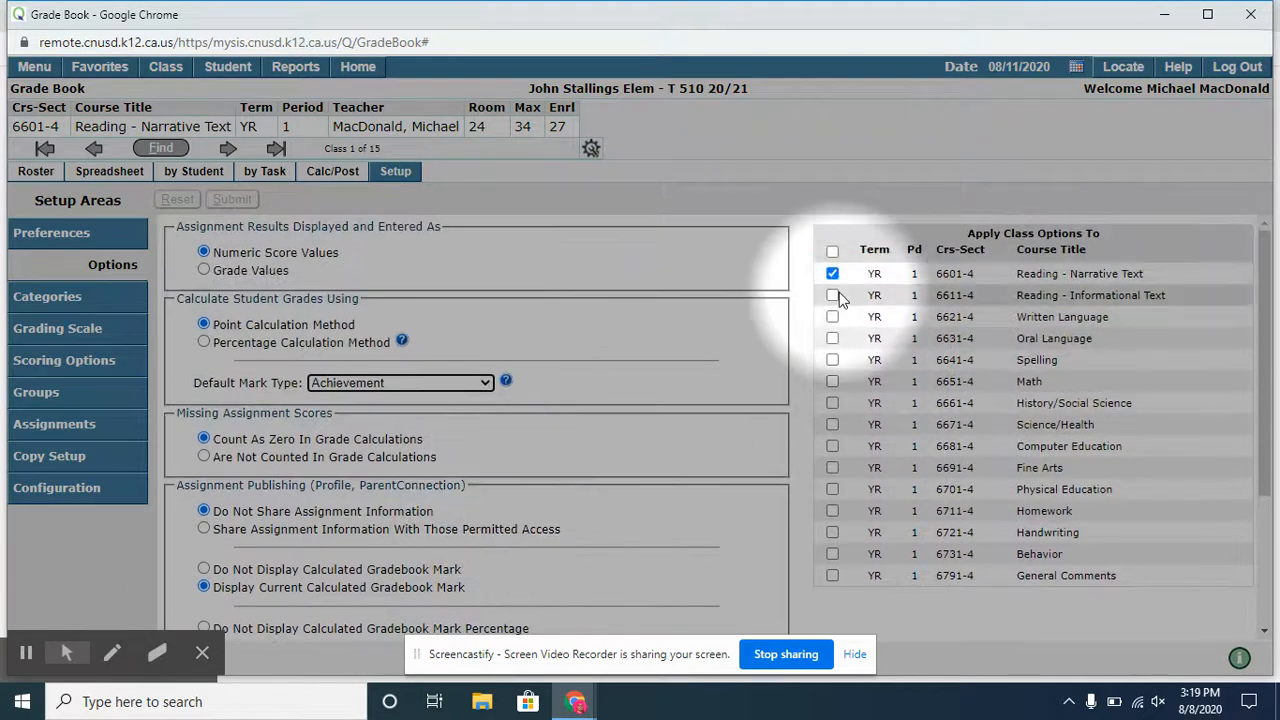
left_click(832, 295)
left_click(832, 316)
left_click(832, 338)
left_click(832, 359)
left_click(833, 381)
left_click(833, 403)
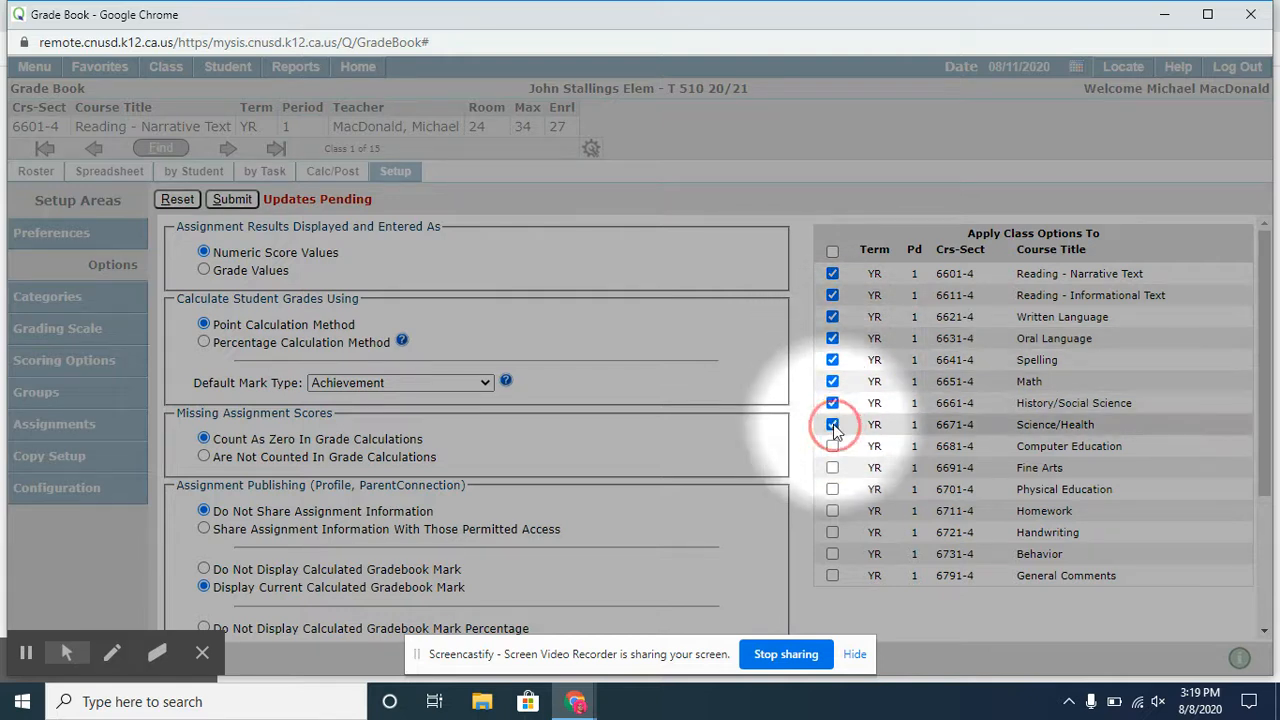
left_click(833, 424)
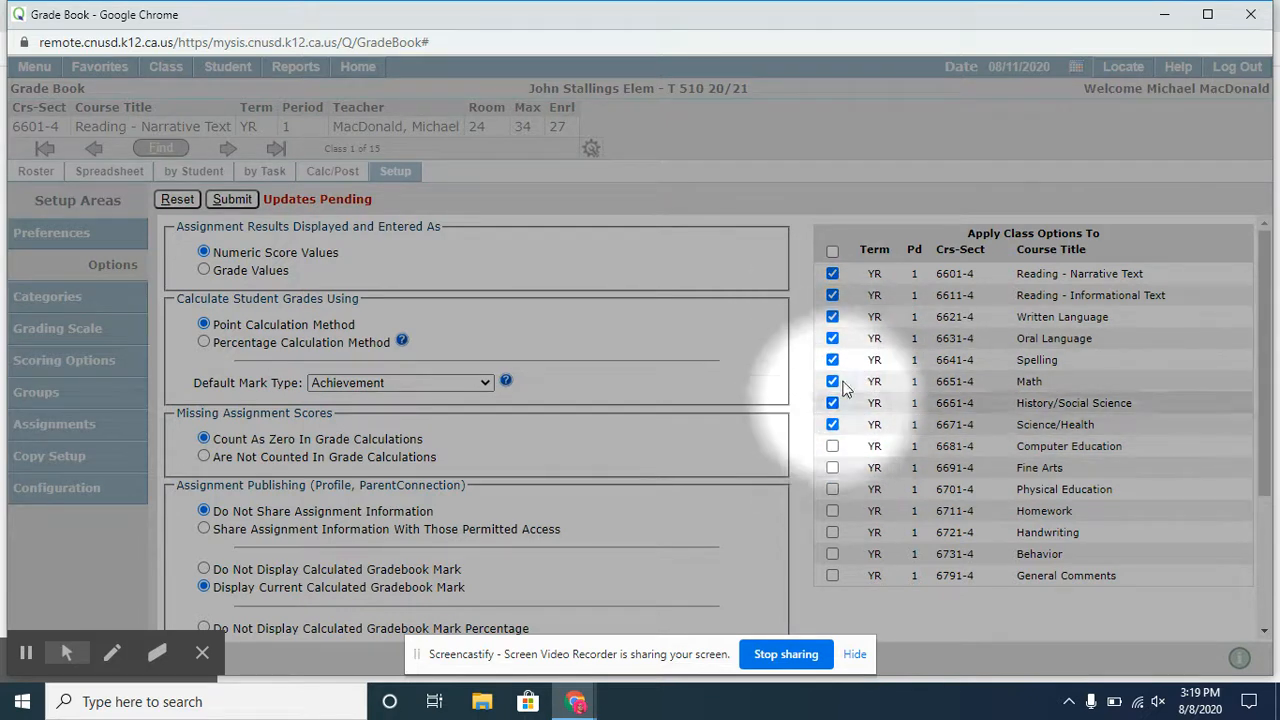
left_click(232, 200)
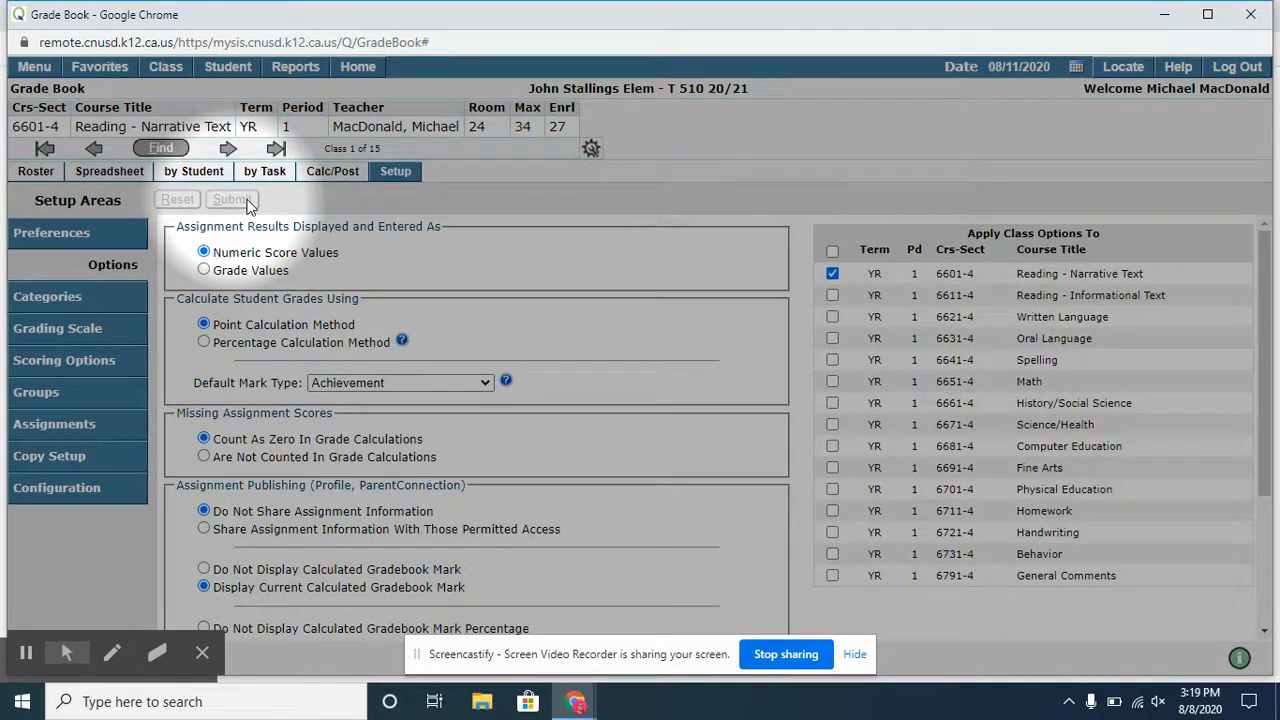
- Start a setup copy of Class Options from the 2020 class 6601 - Reading - Narrative Text
left_click(58, 297)
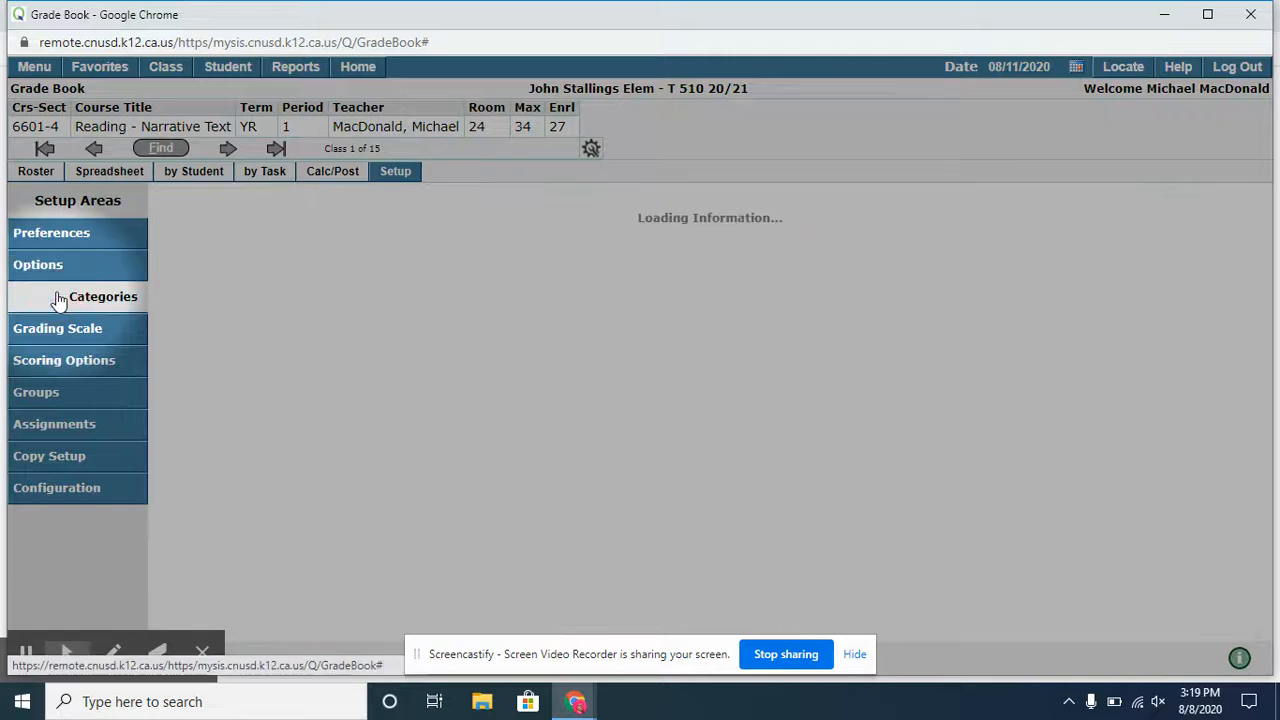
left_click(58, 460)
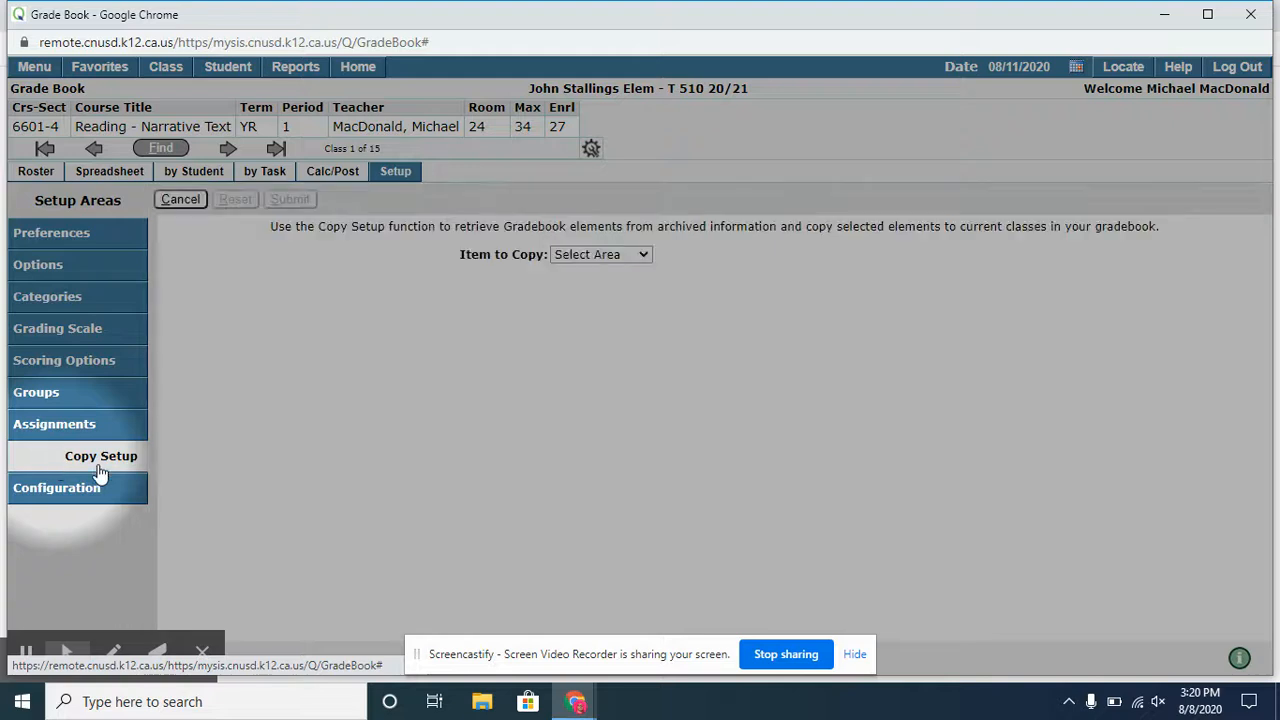
left_click(600, 254)
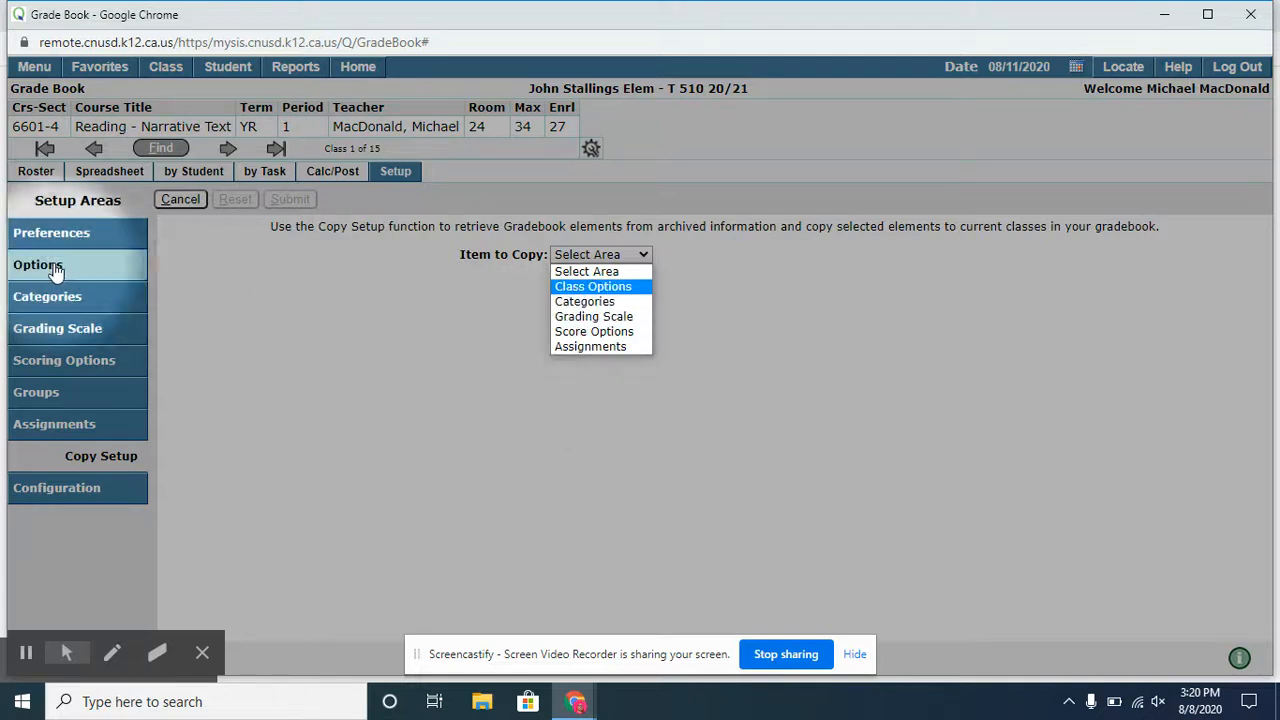
left_click(576, 288)
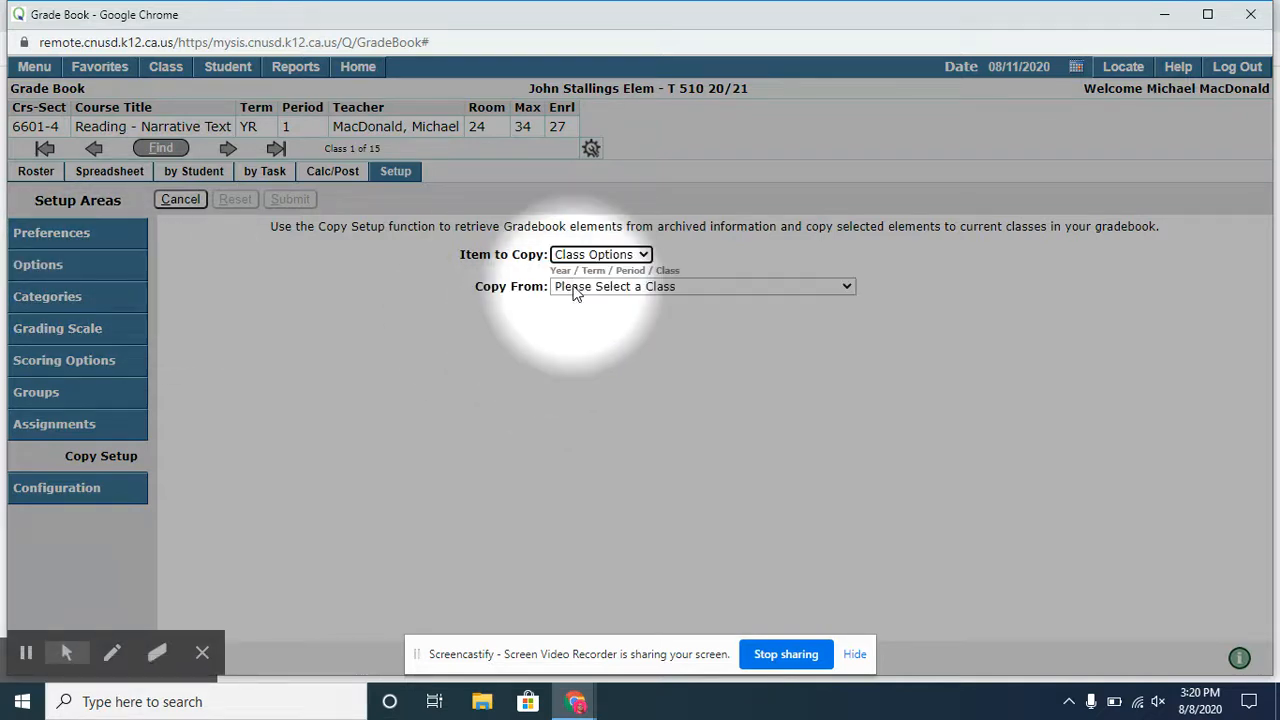
left_click(624, 288)
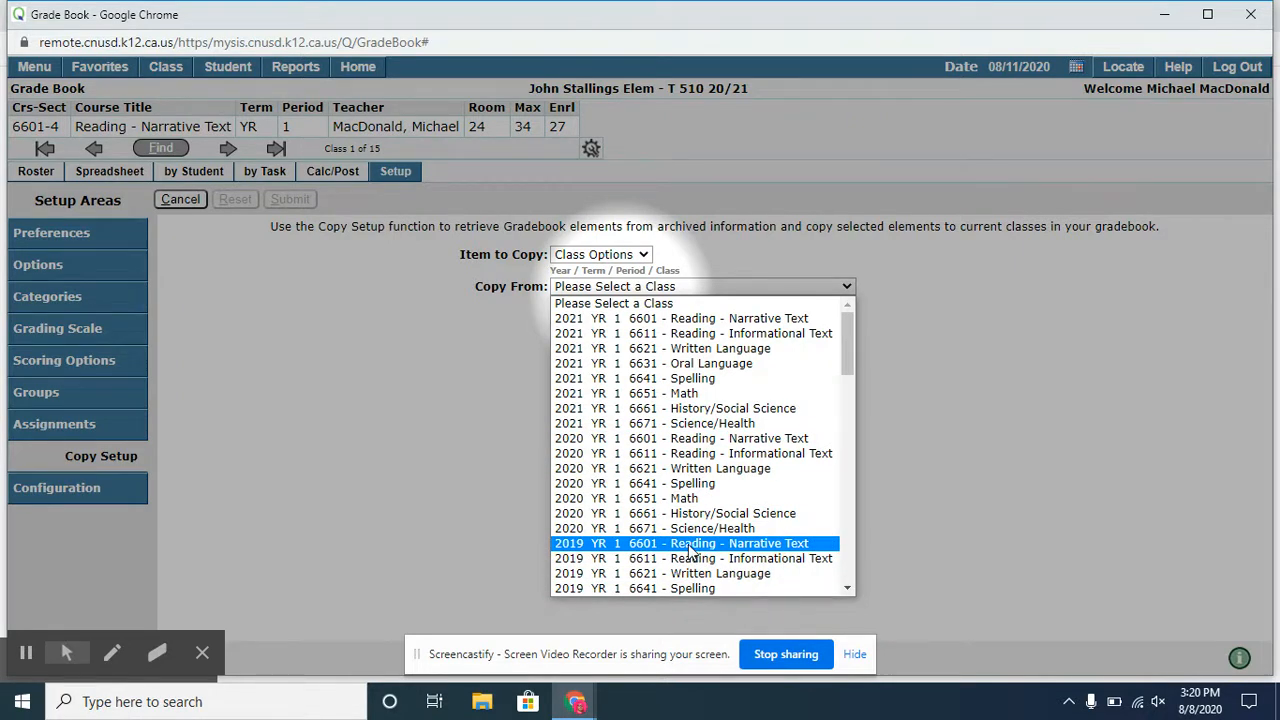
left_click(690, 440)
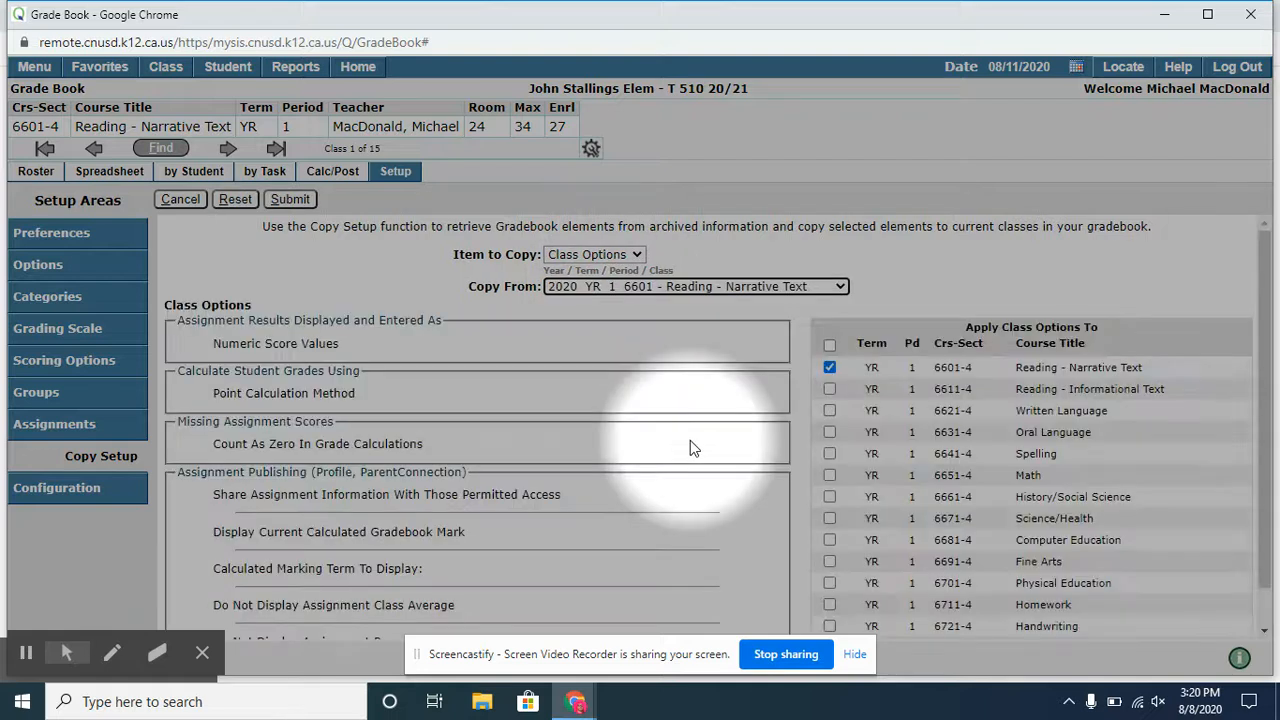
- Apply the copied class options also to every class from Reading - Informational Text through Science/Health and submit the copy
left_click(829, 389)
left_click(829, 411)
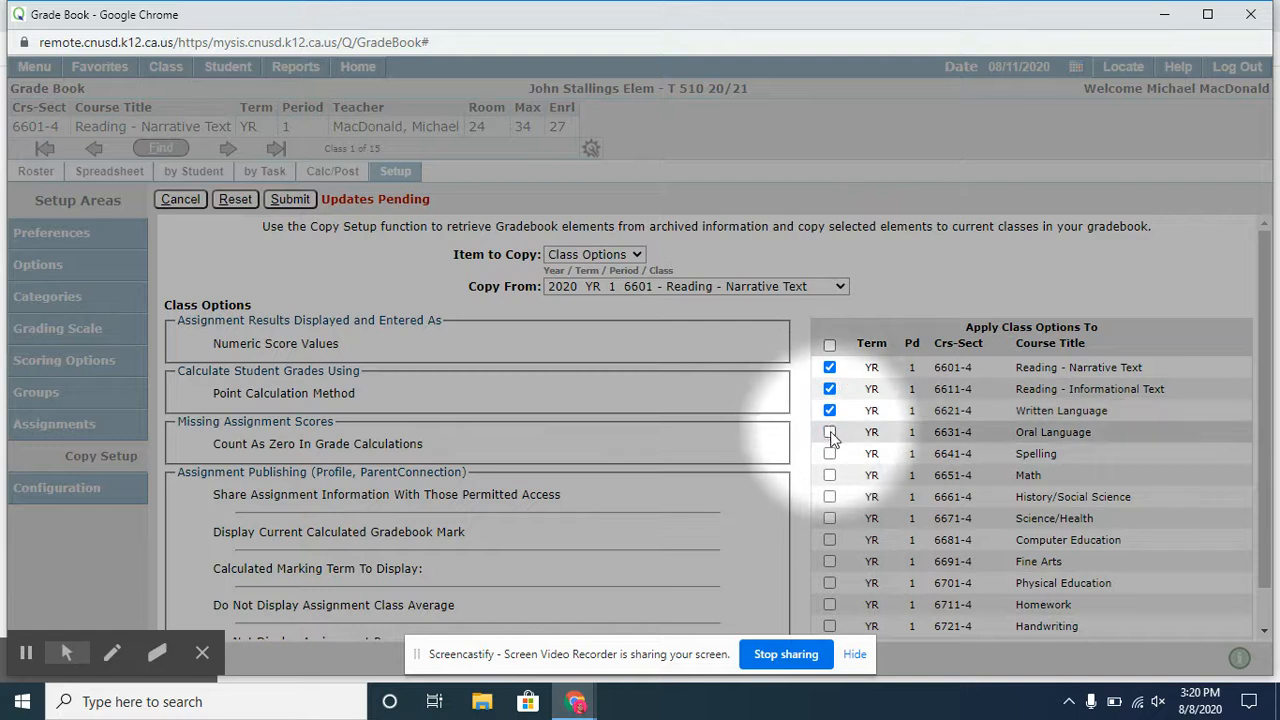
left_click(829, 432)
left_click(829, 453)
left_click(829, 476)
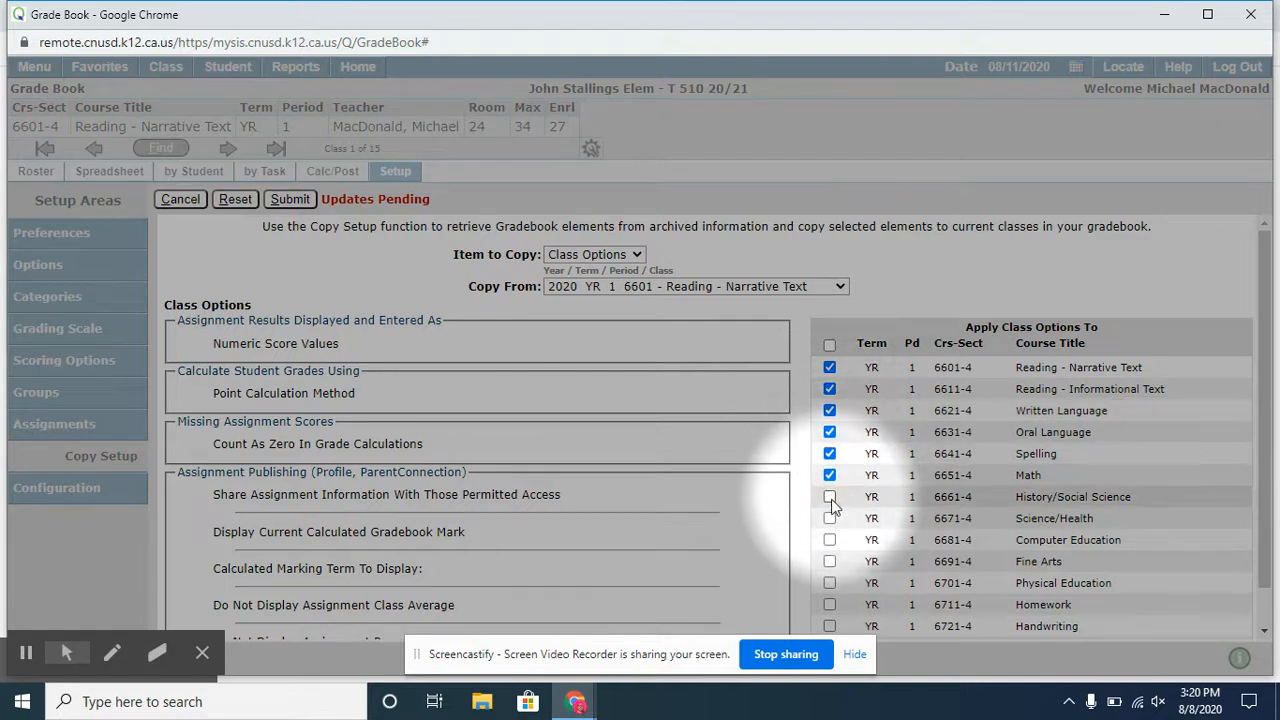
left_click(829, 497)
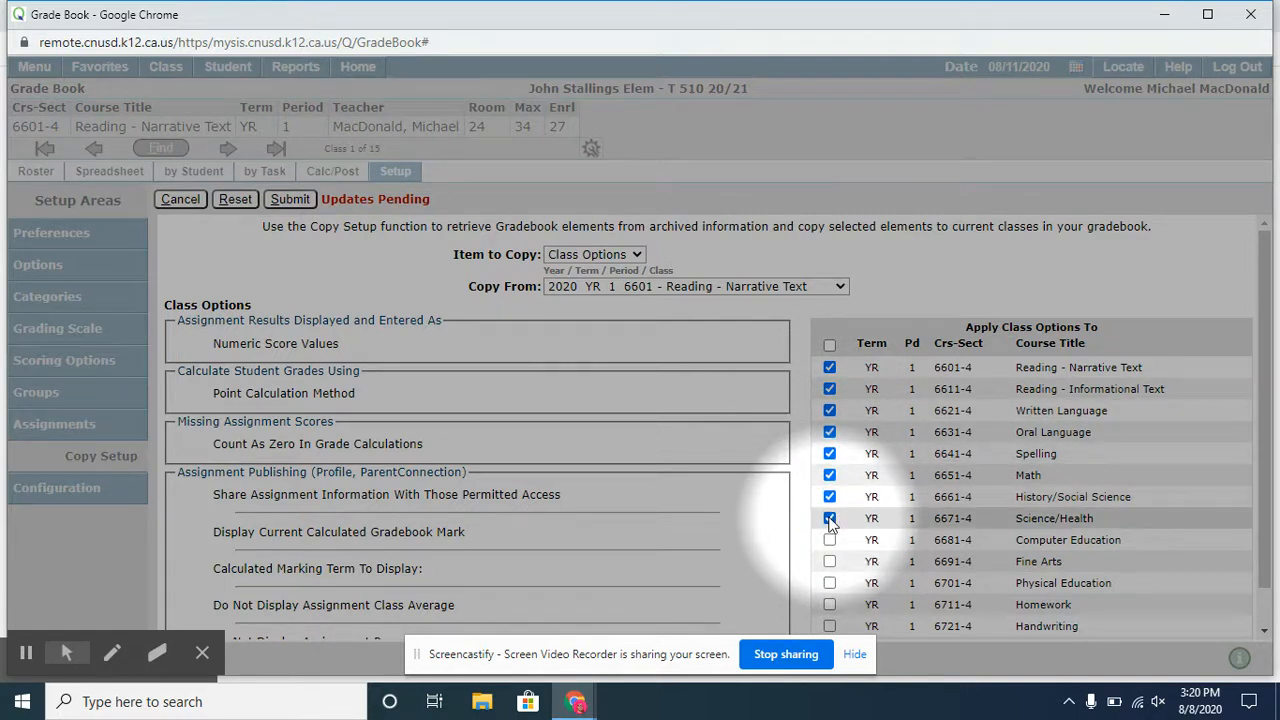
scroll(435, 421, "down", 1)
scroll(435, 426, "down", 2)
scroll(460, 395, "up", 3)
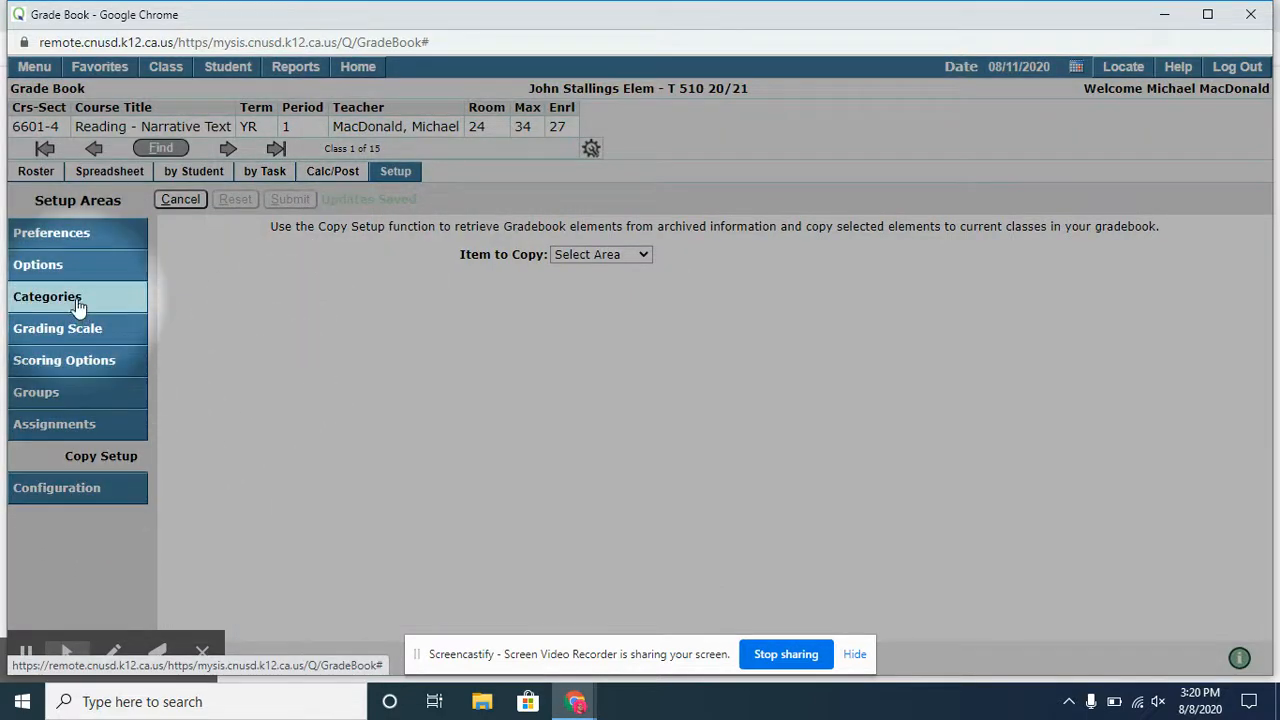
- Check the configuration checklist for setup elements still missing from the classes
left_click(70, 492)
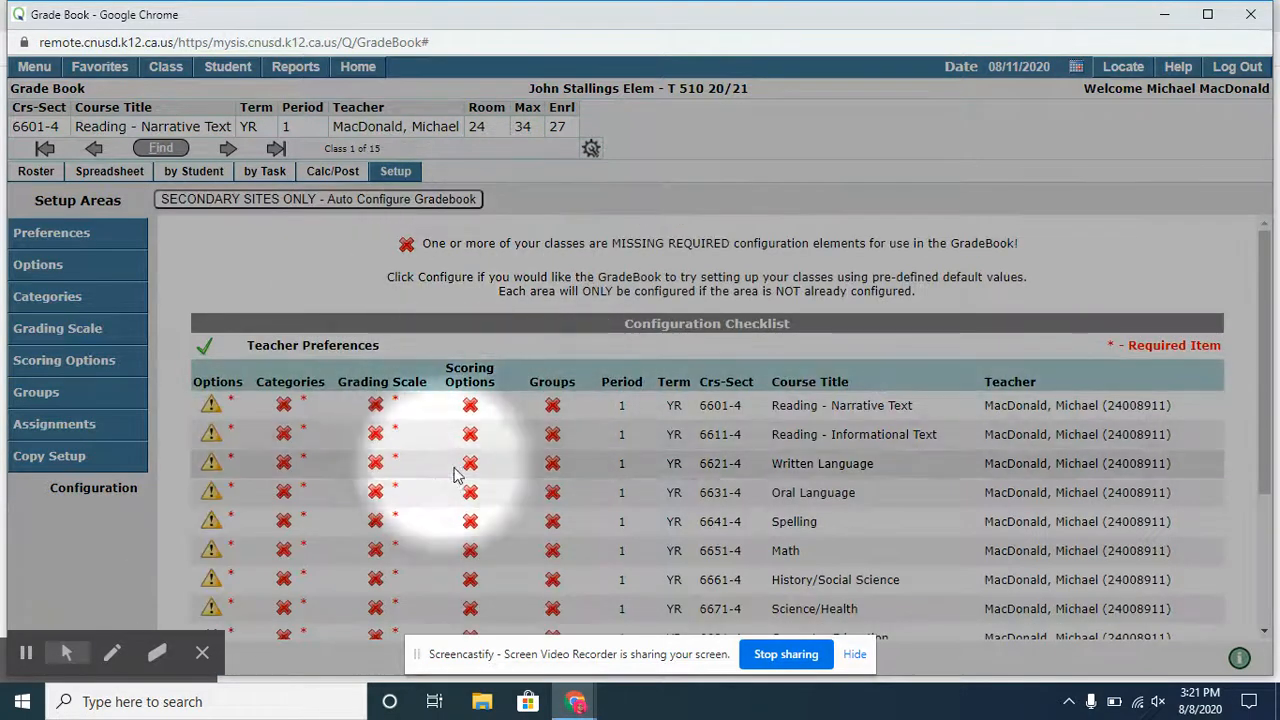
scroll(232, 490, "down", 2)
scroll(225, 450, "up", 2)
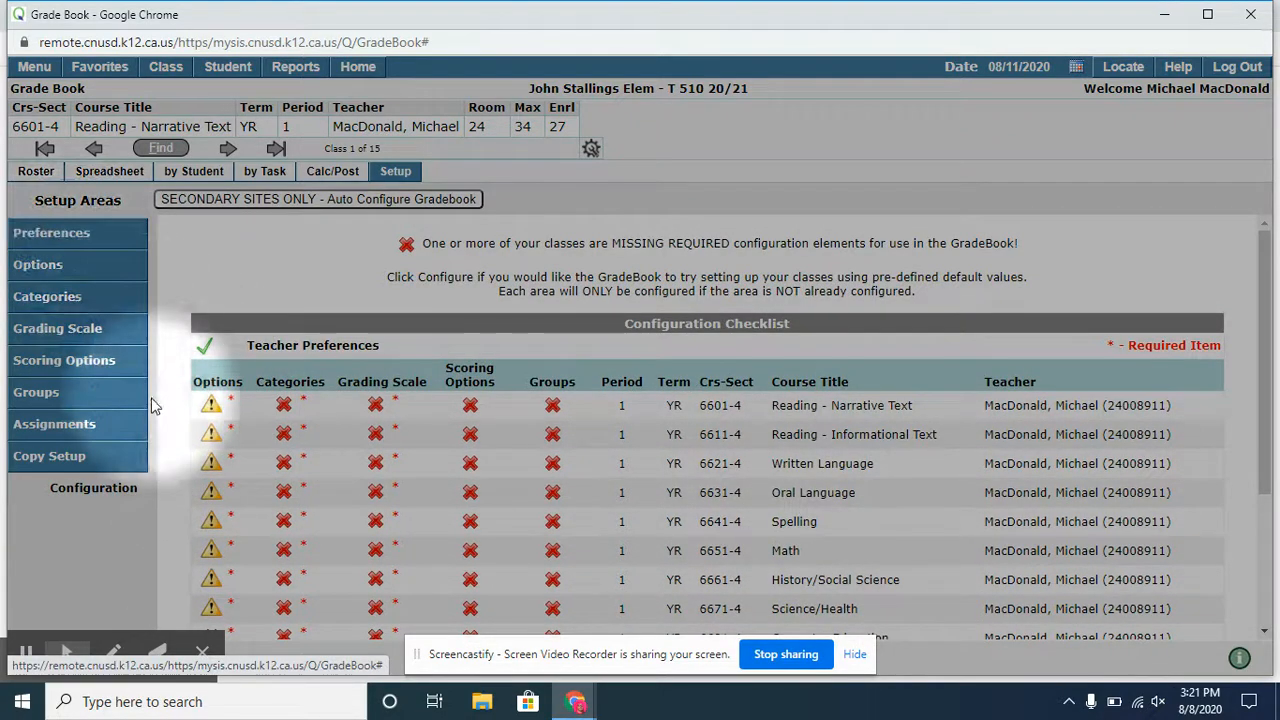
- Review the teacher preferences, including the default term and the tab opened when the gradebook launches
left_click(75, 236)
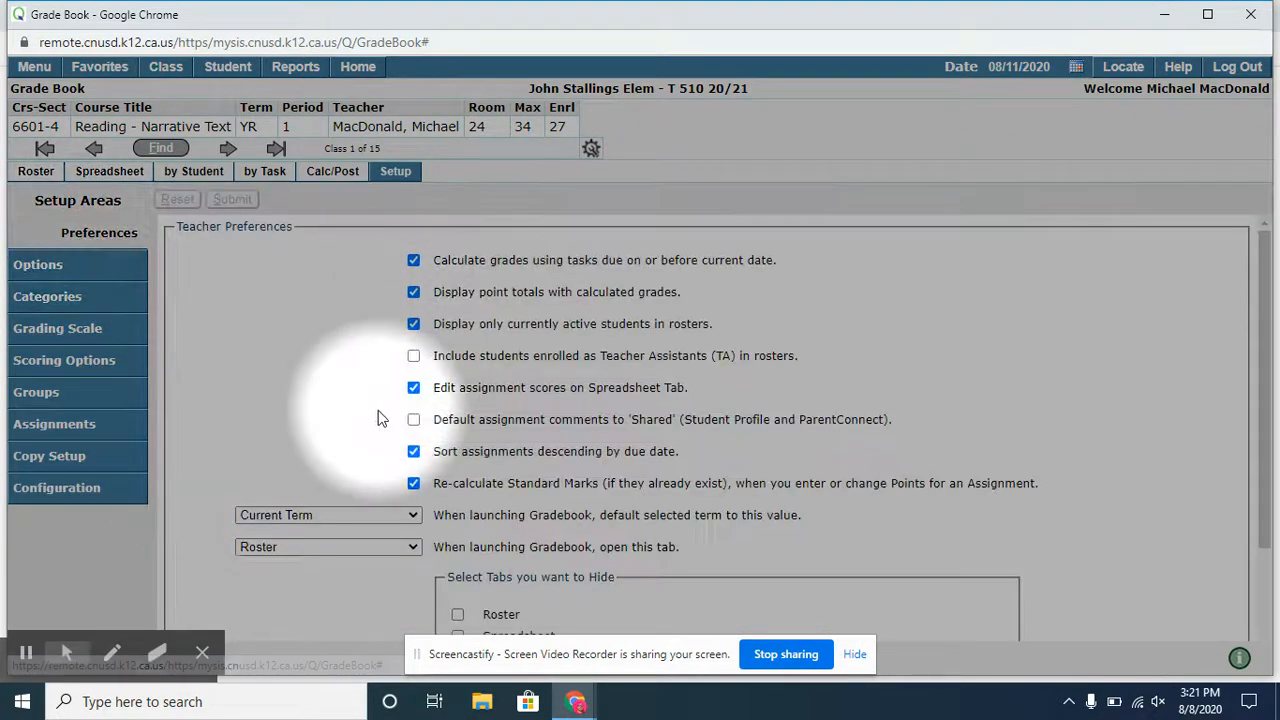
scroll(378, 418, "down", 2)
left_click(337, 422)
left_click(340, 425)
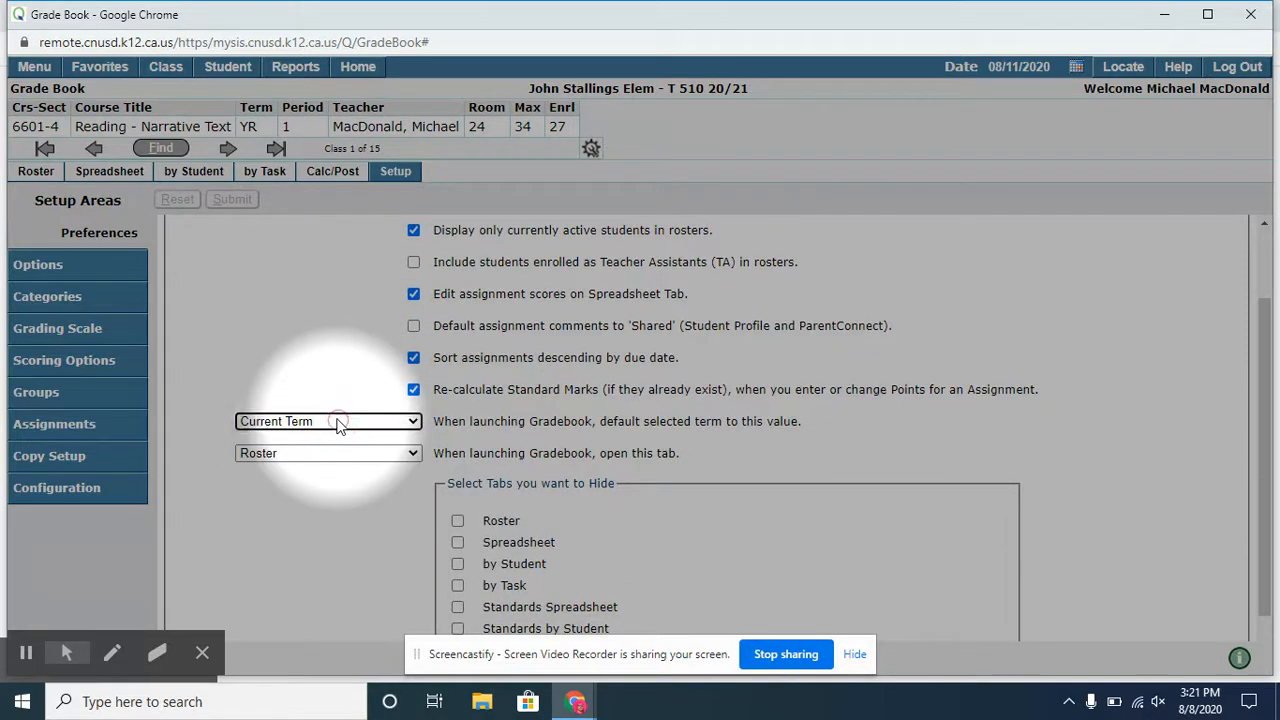
left_click(311, 456)
left_click(312, 460)
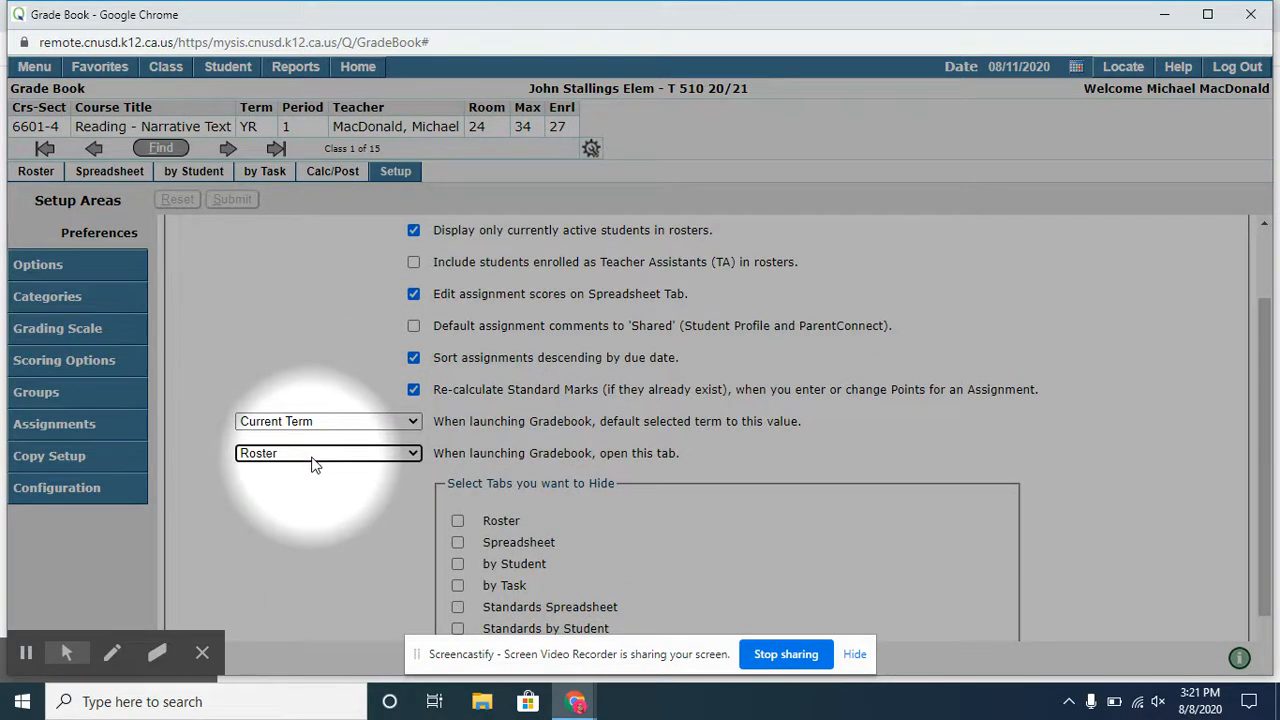
- Set the default mark type in the class options to Achievement and try to submit the change
left_click(28, 268)
left_click(410, 382)
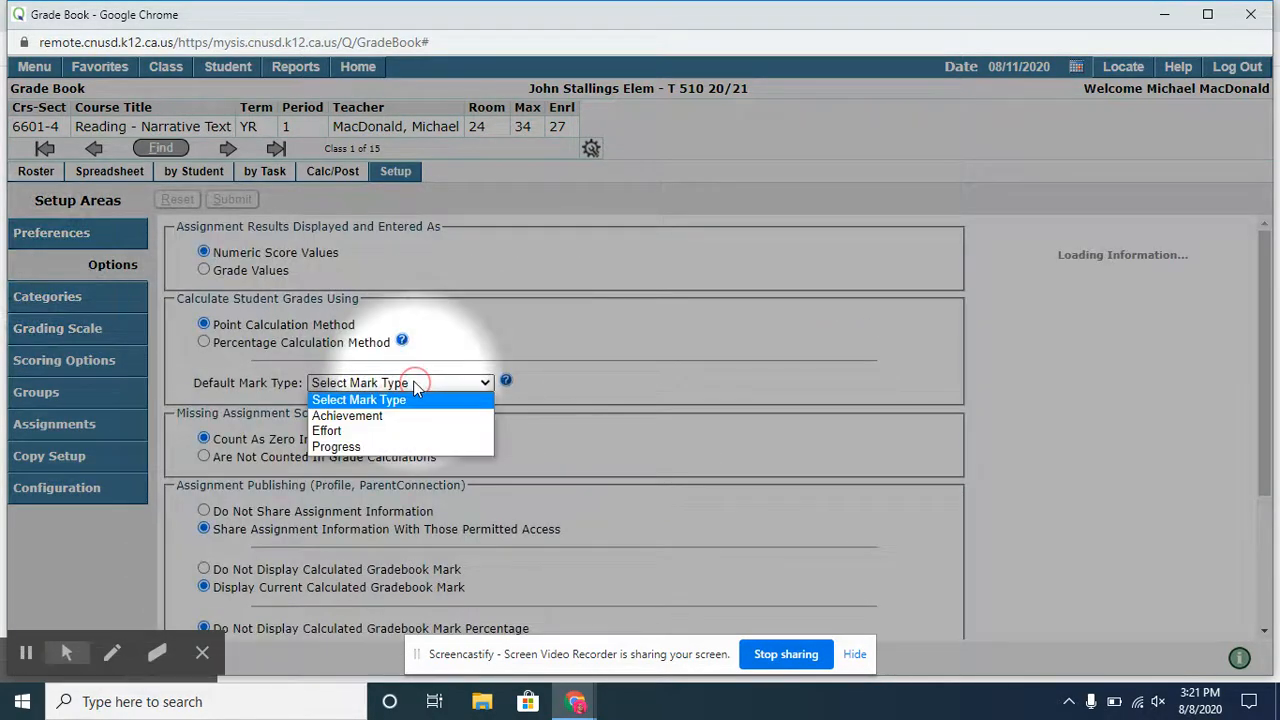
left_click(357, 416)
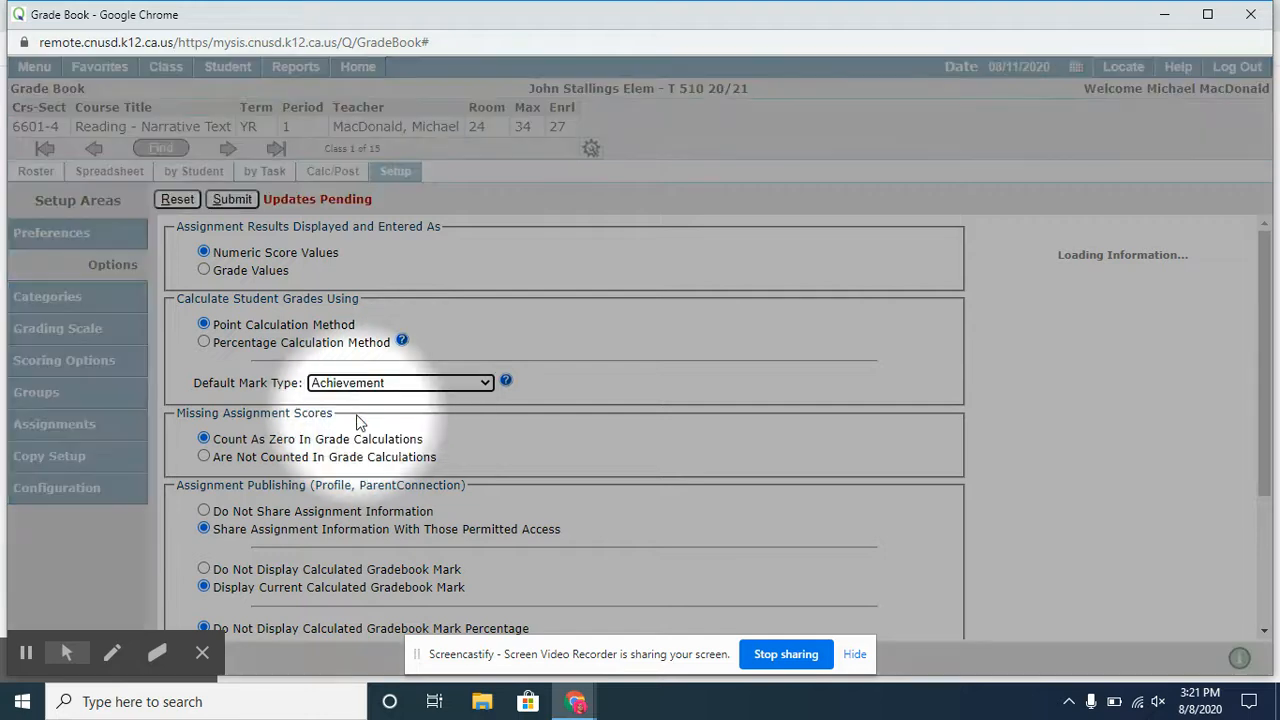
left_click(232, 199)
- Apply the class options also to every class from Reading - Informational Text through Science/Health, submit, and check the configuration checklist
scroll(829, 400, "down", 2)
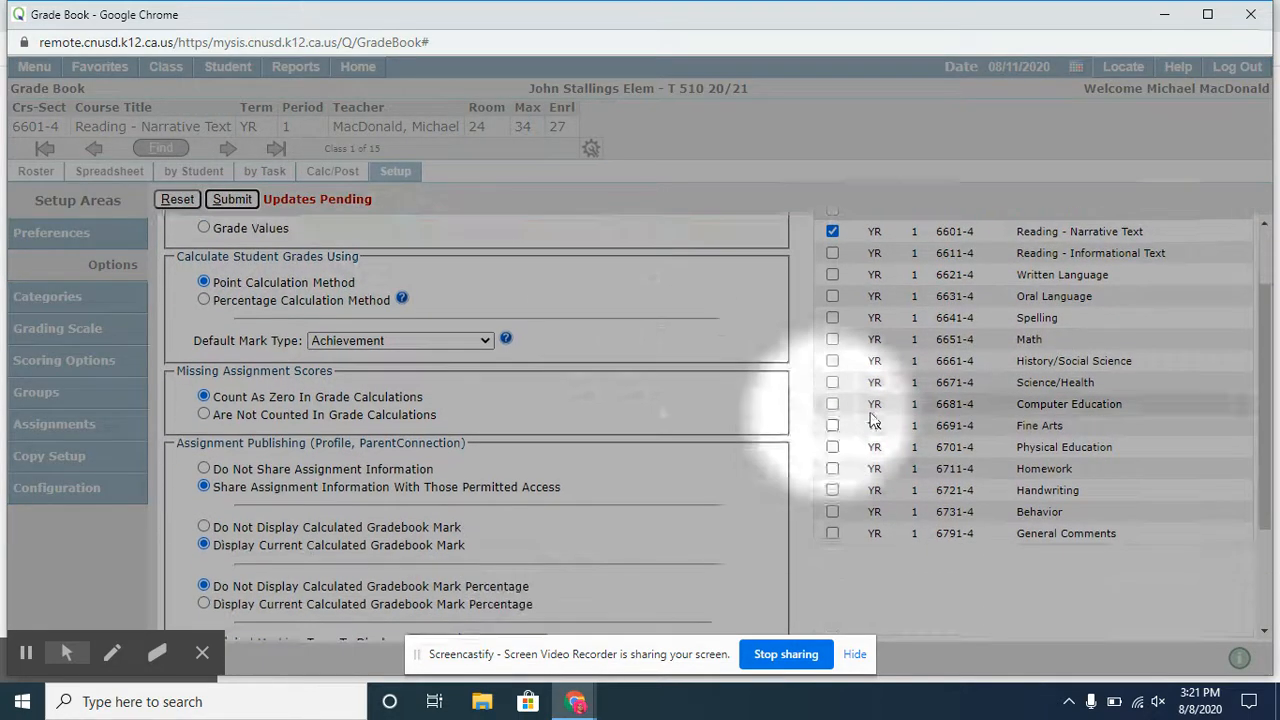
scroll(623, 486, "up", 2)
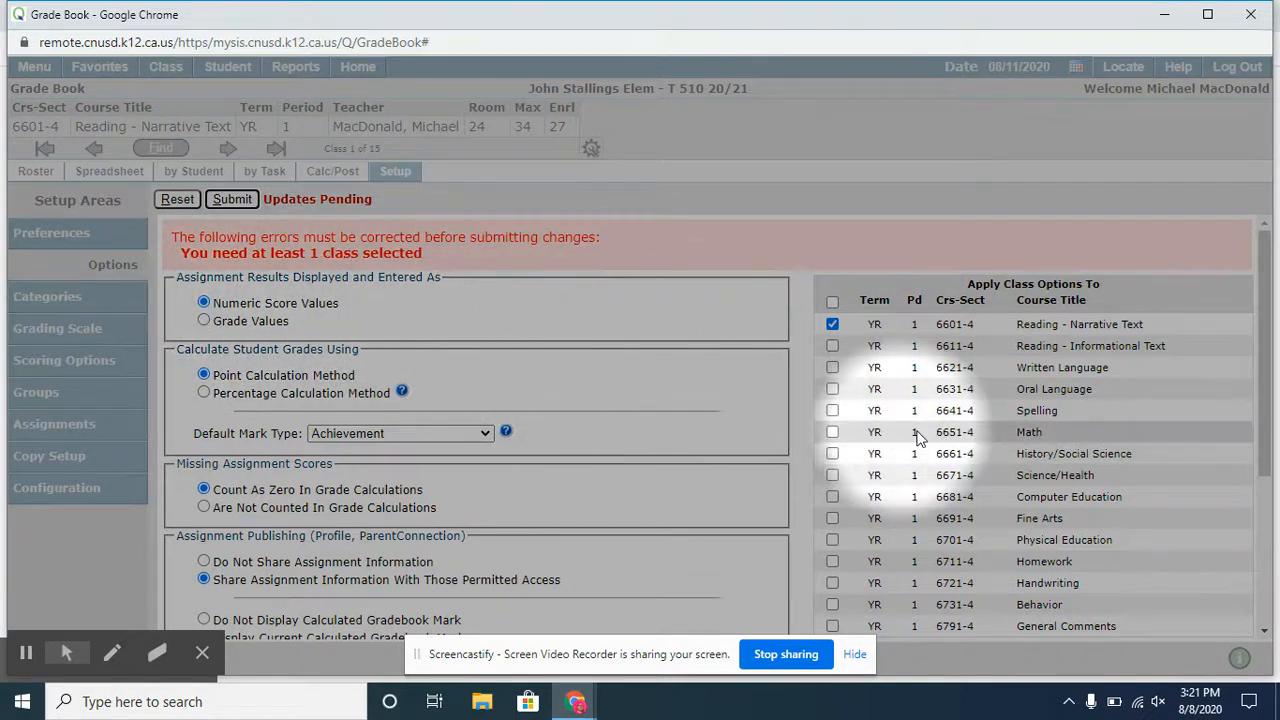
left_click(832, 345)
left_click(832, 367)
left_click(832, 389)
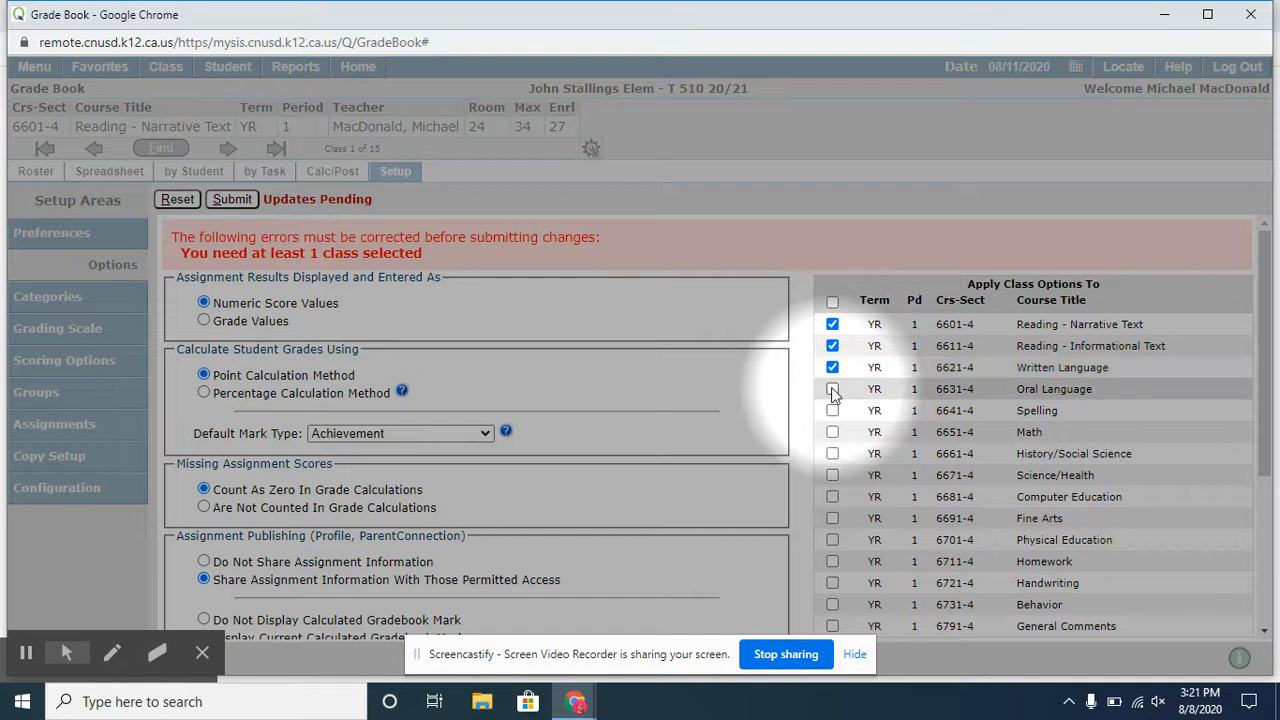
left_click(832, 411)
left_click(832, 432)
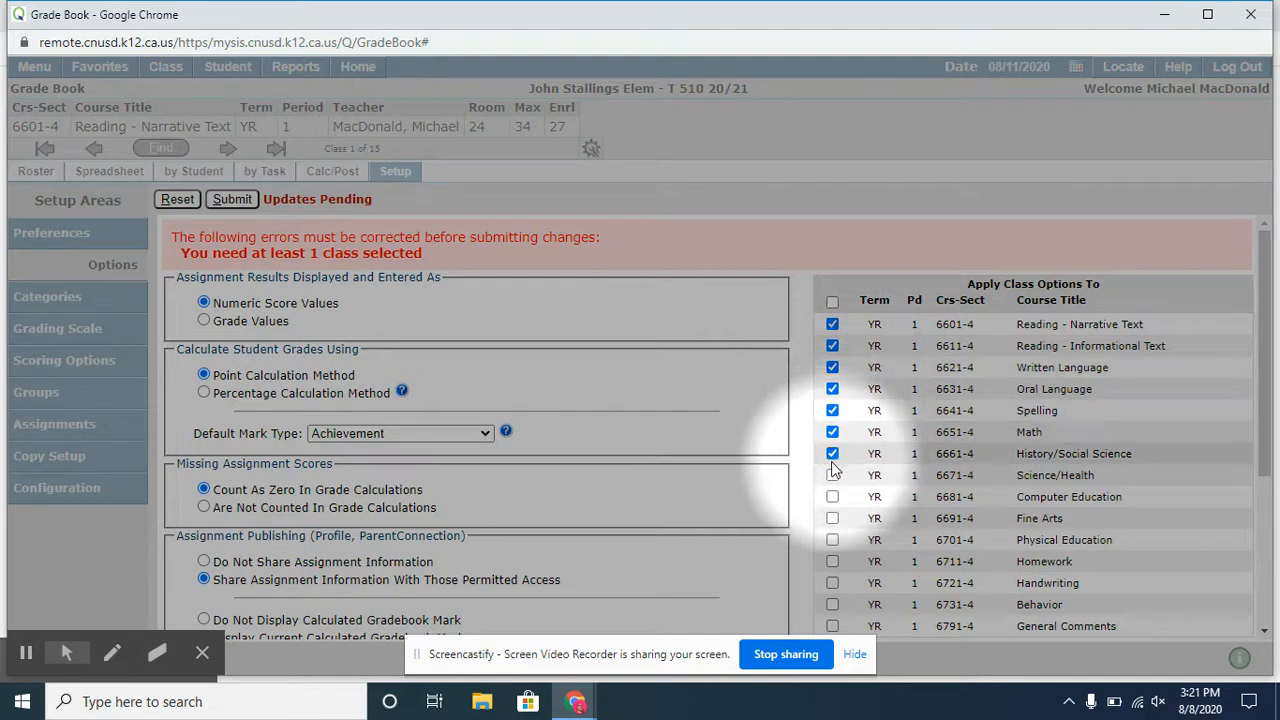
left_click(832, 475)
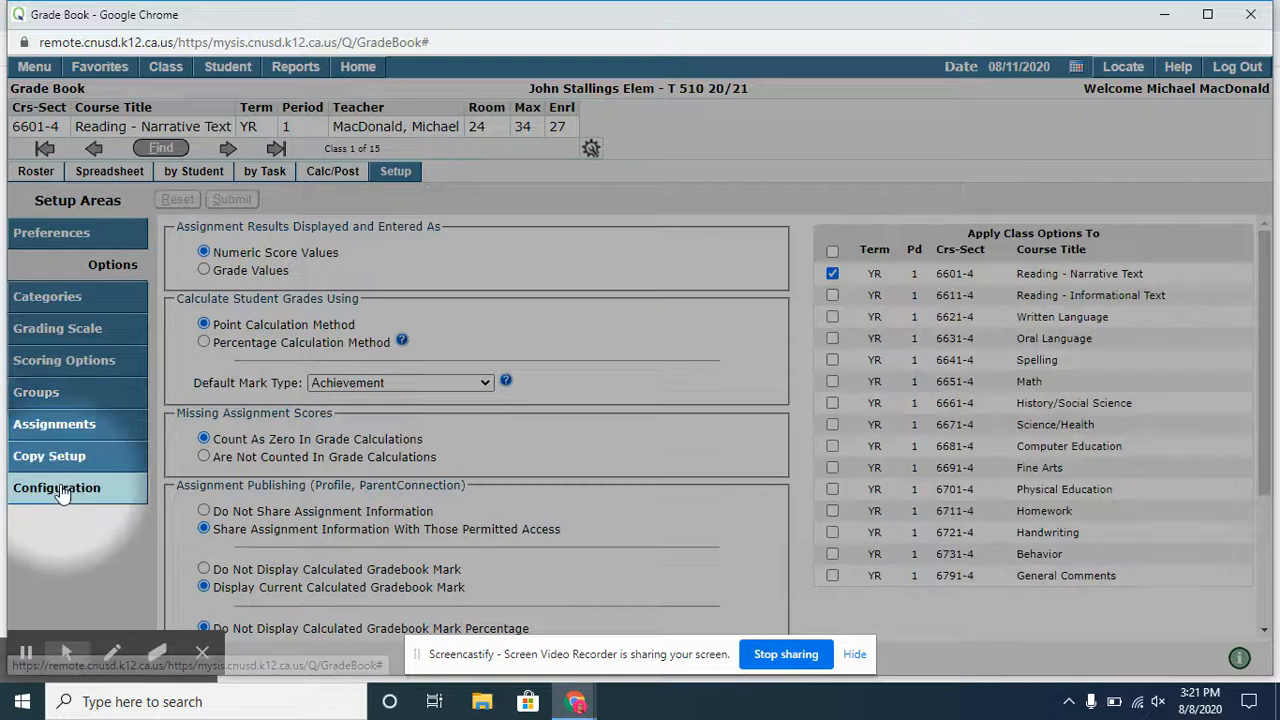
left_click(57, 488)
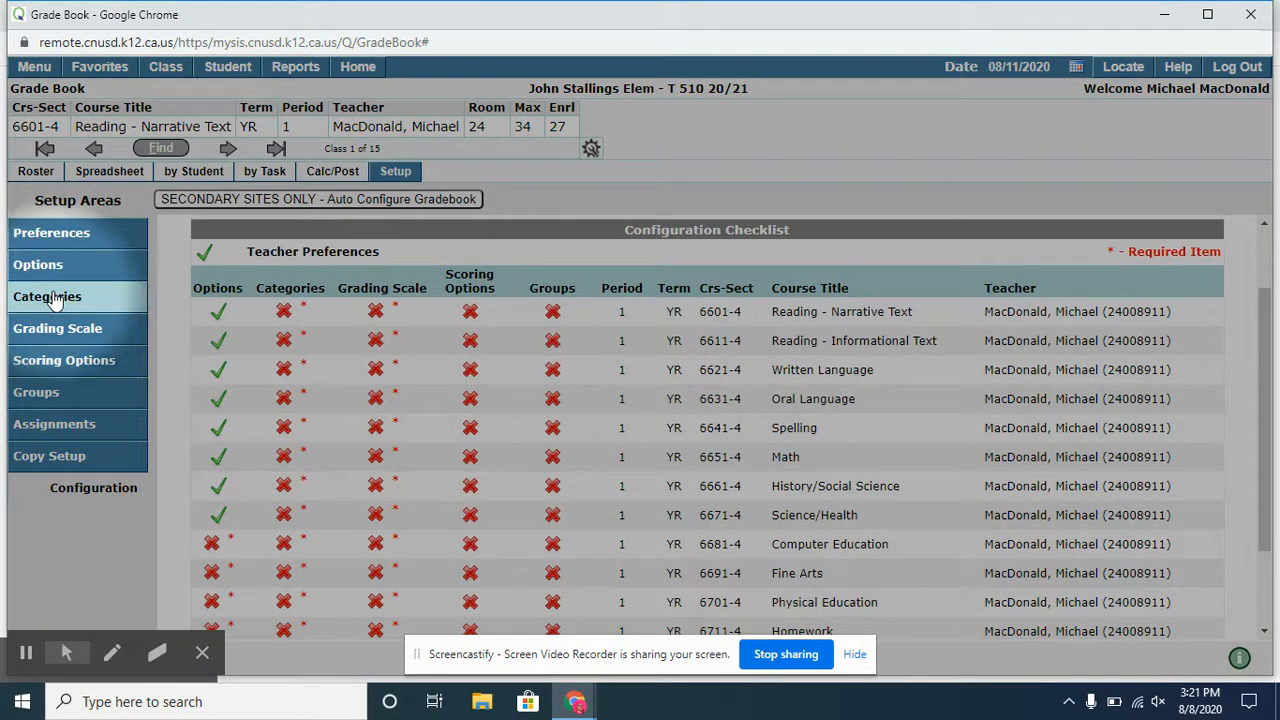
- Start a setup copy of Categories from the 2020 class 6601 - Reading - Narrative Text
left_click(47, 297)
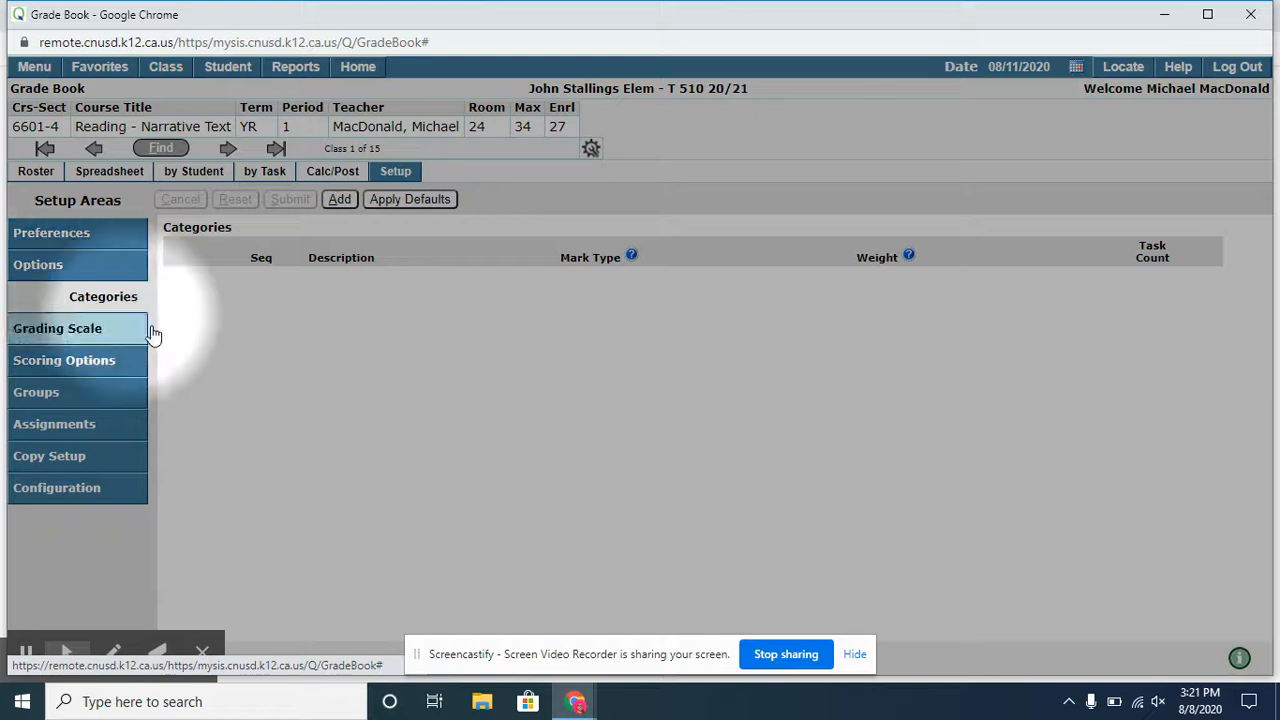
left_click(66, 462)
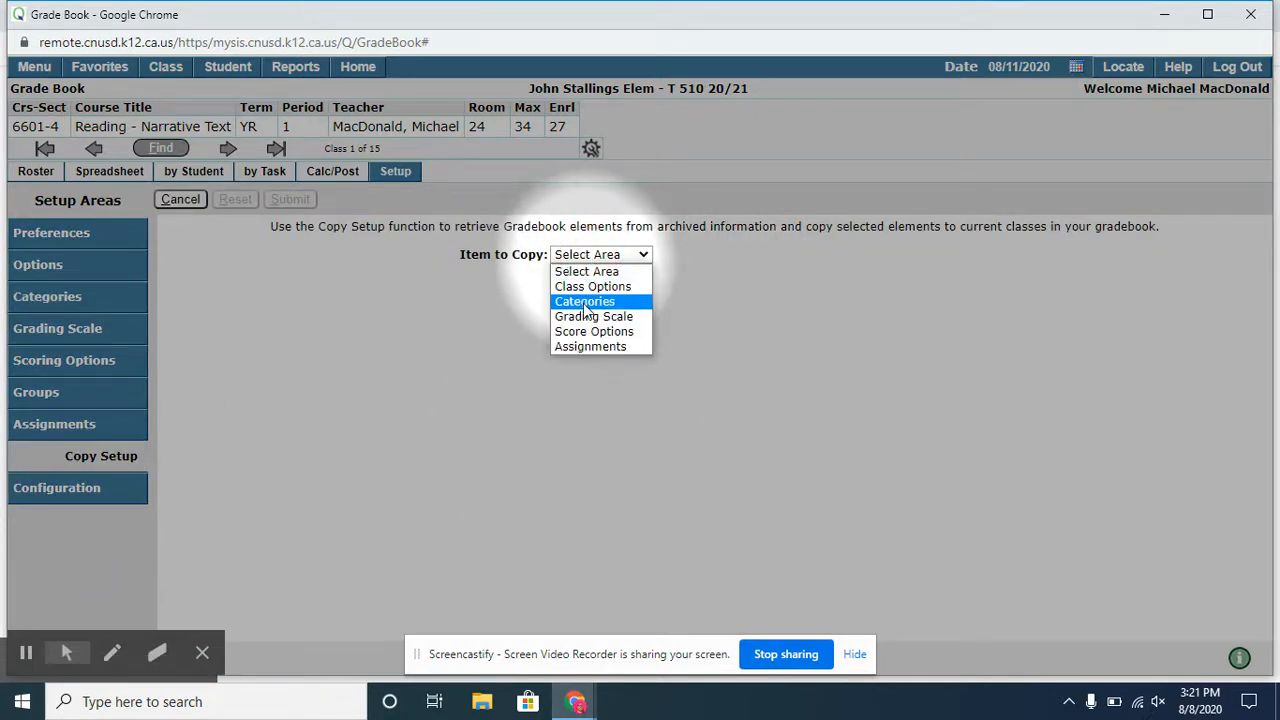
left_click(585, 304)
left_click(606, 287)
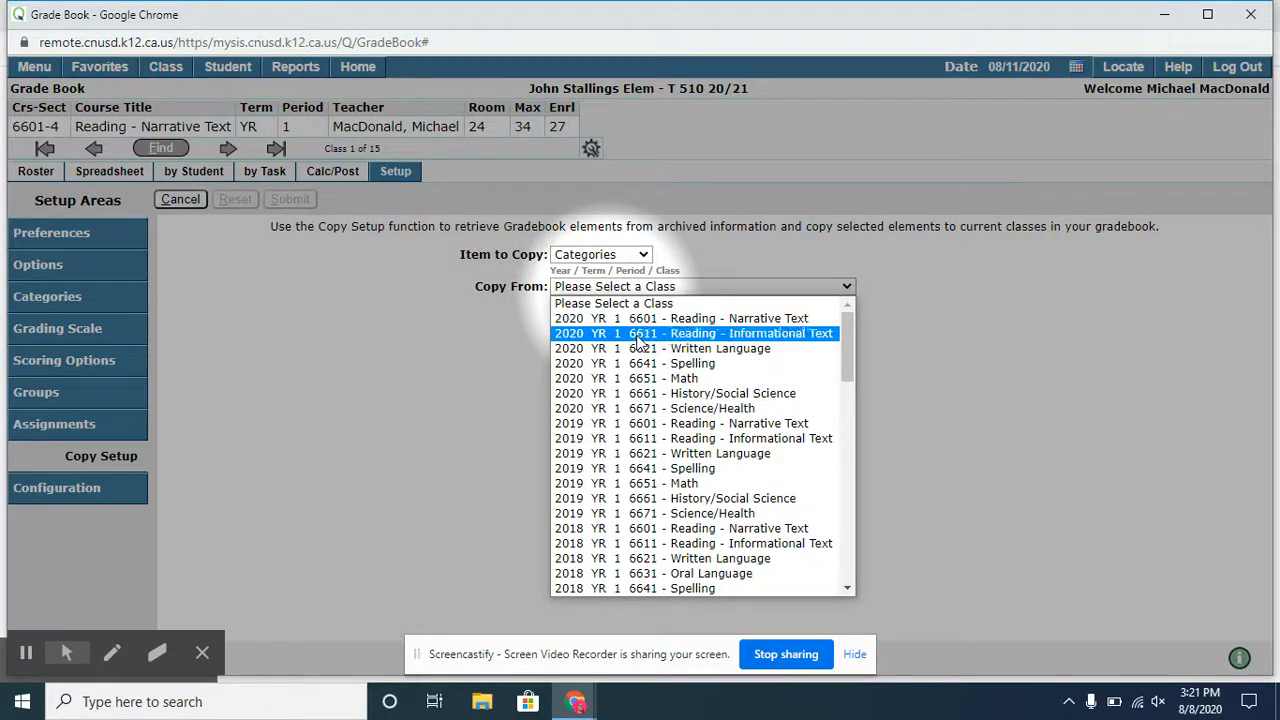
left_click(703, 321)
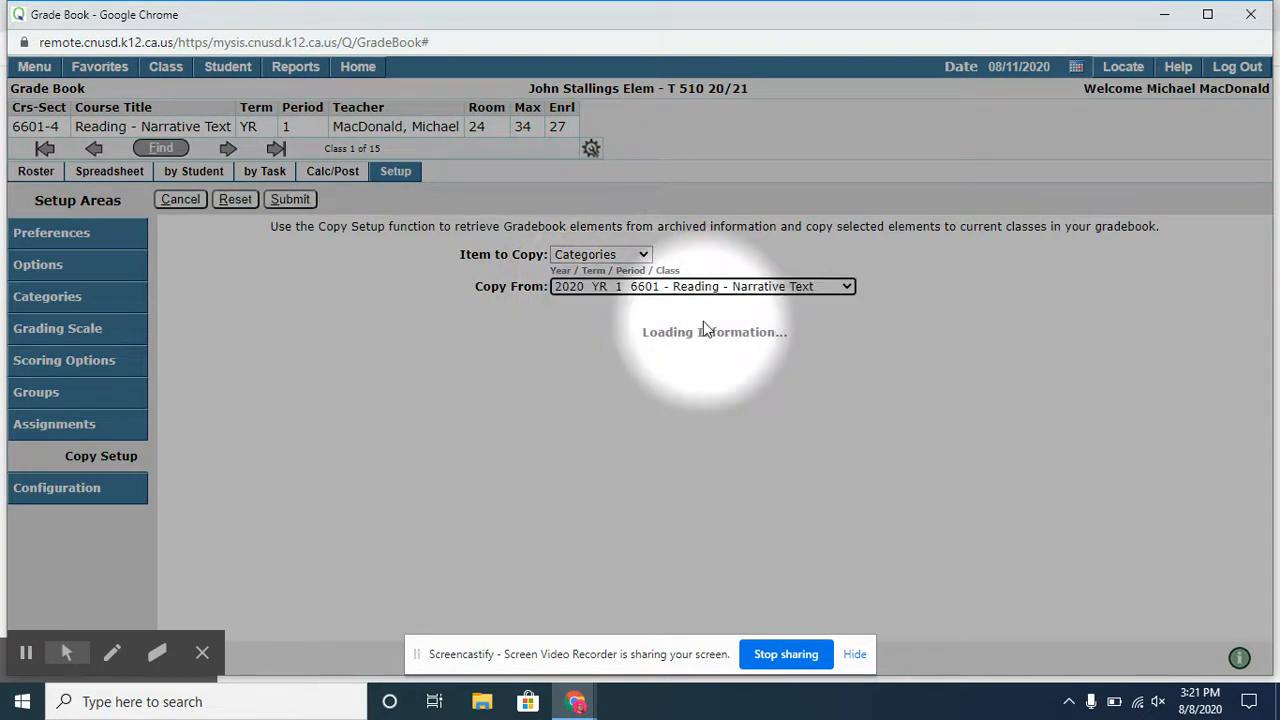
- Apply the copied categories also to every class from Reading - Informational Text through Science/Health, submit, and check the configuration checklist
left_click(699, 415)
left_click(699, 437)
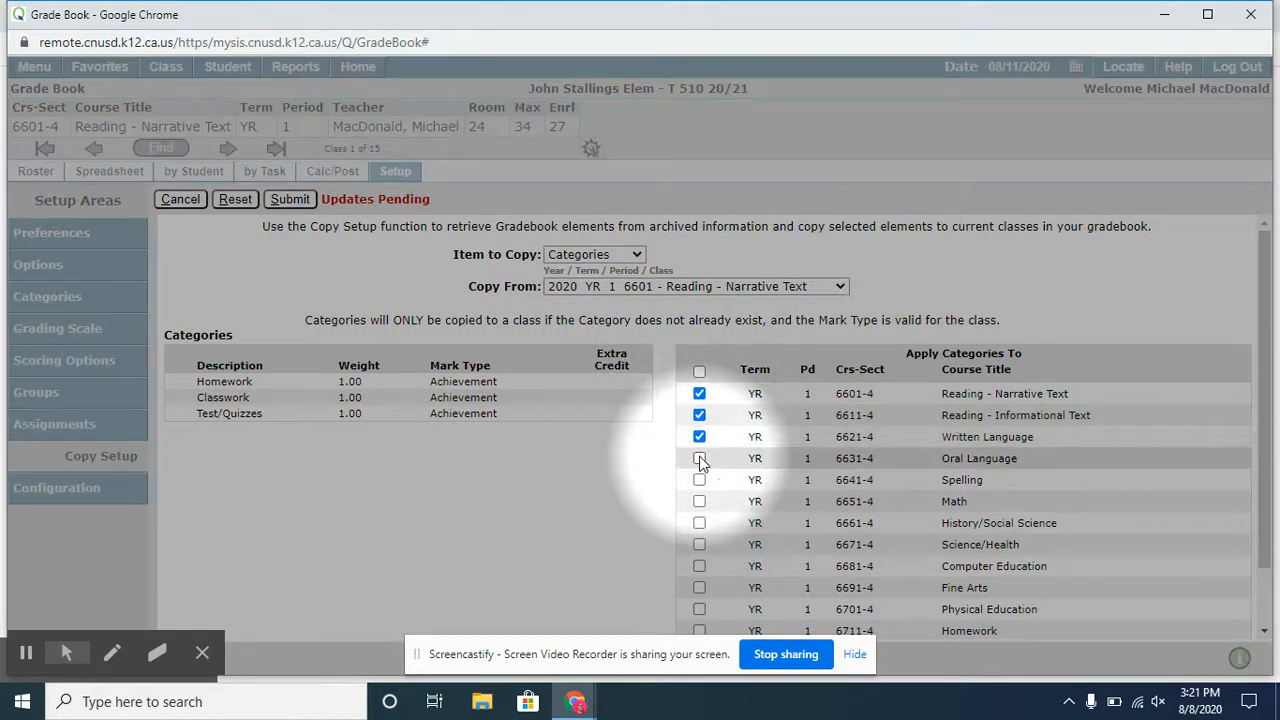
left_click(699, 458)
left_click(699, 480)
left_click(699, 501)
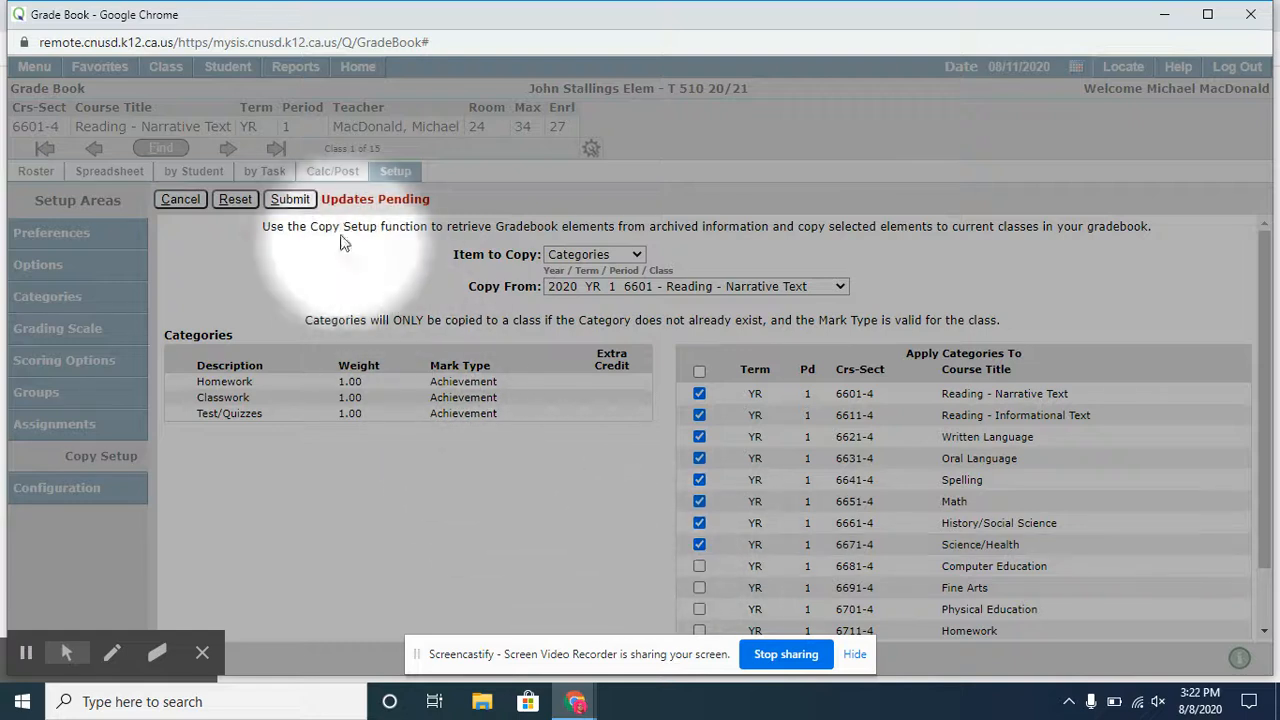
left_click(287, 199)
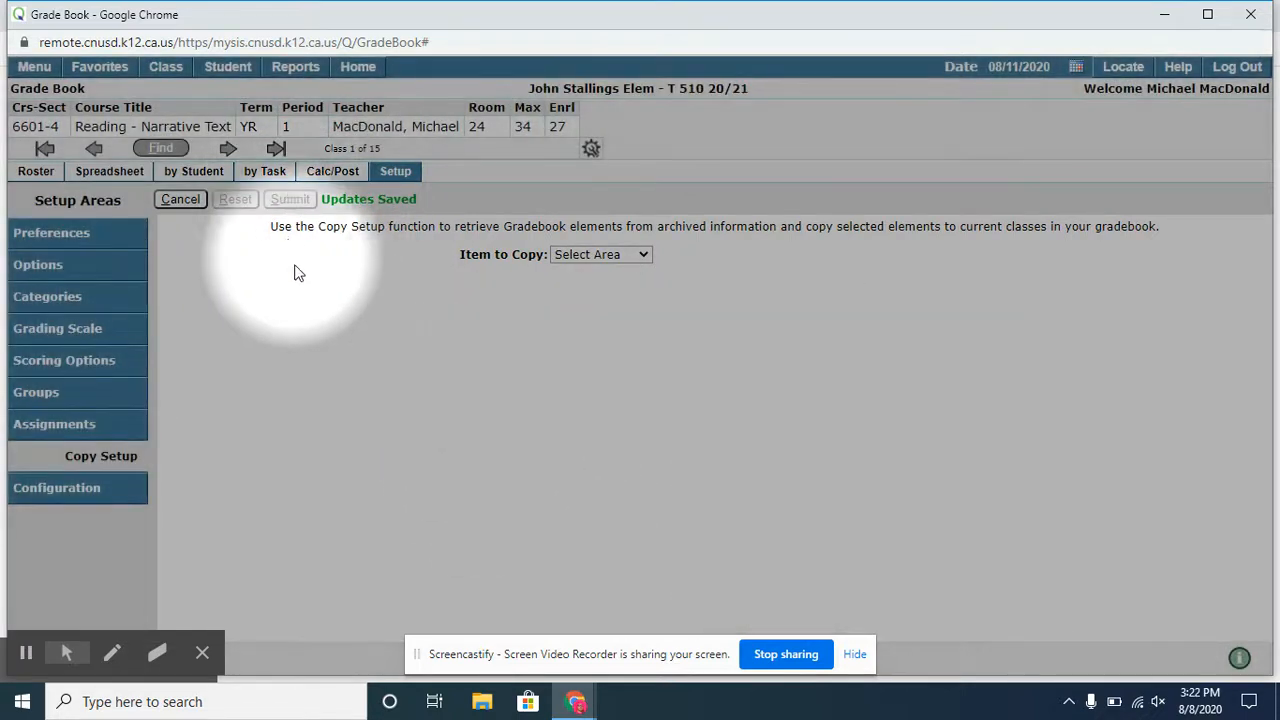
left_click(75, 497)
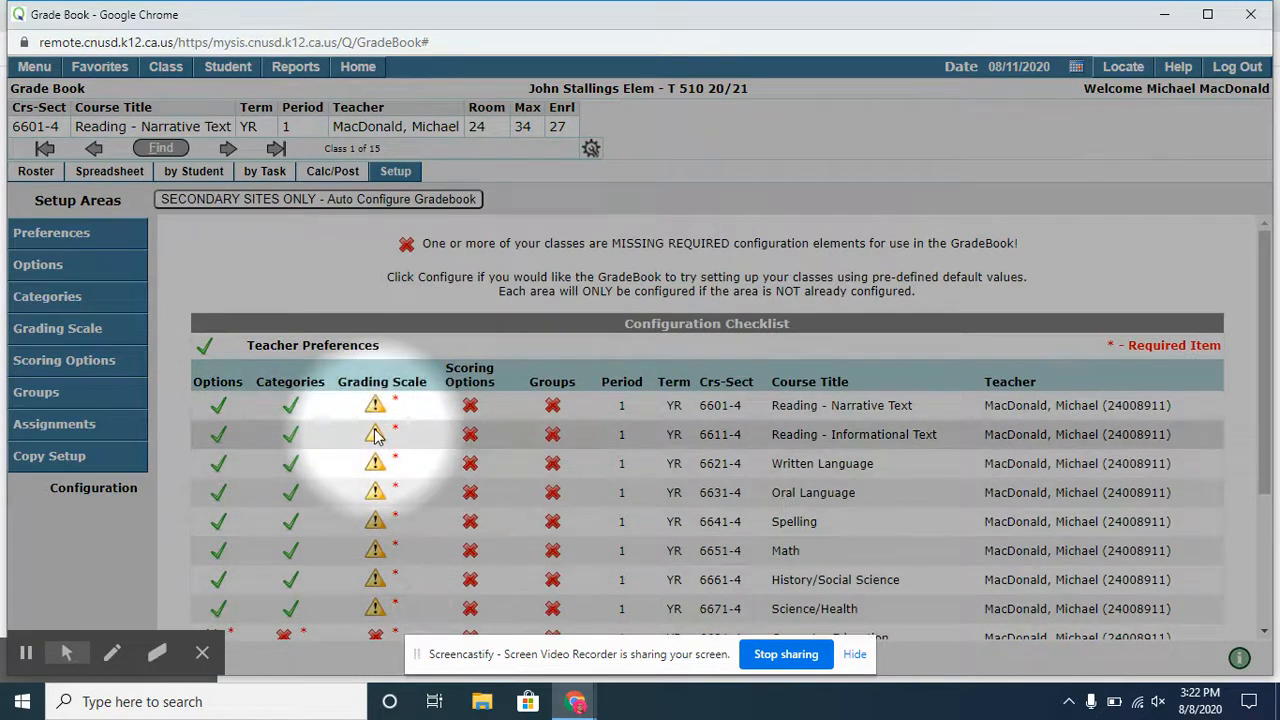
- Start a setup copy of Grading Scale from the 2020 class 6601 - Reading - Narrative Text
left_click(62, 463)
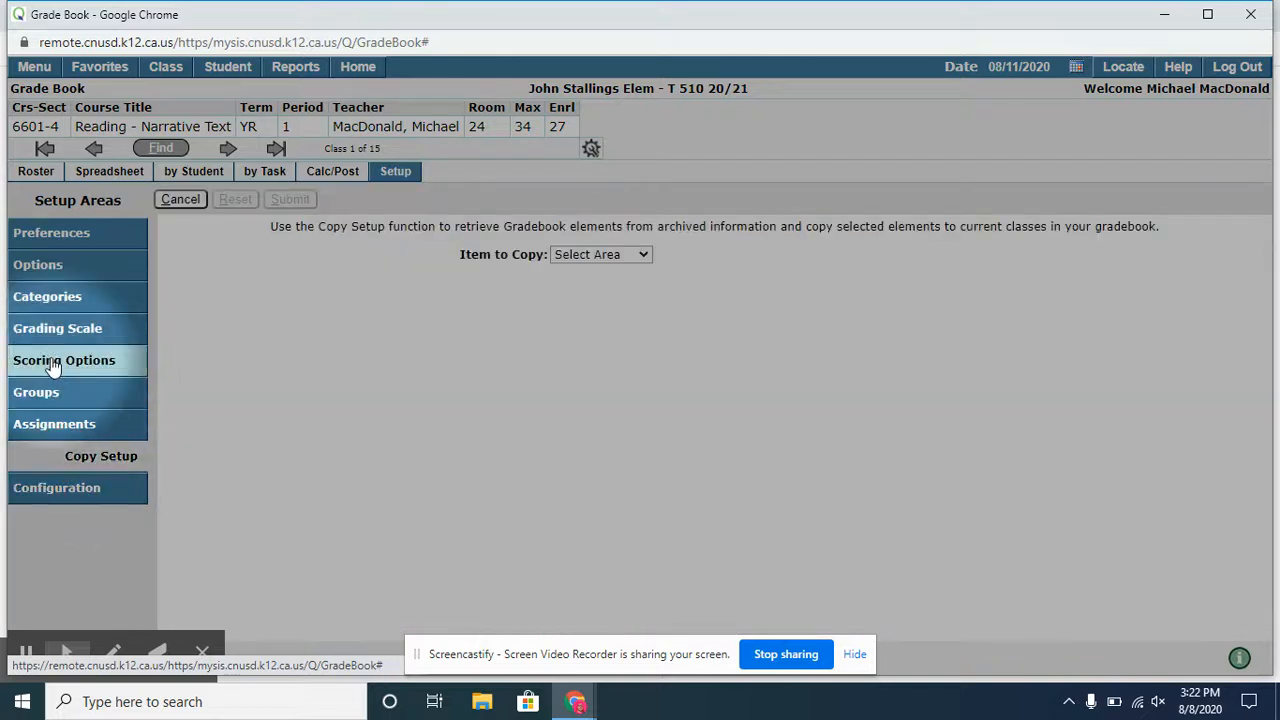
left_click(587, 257)
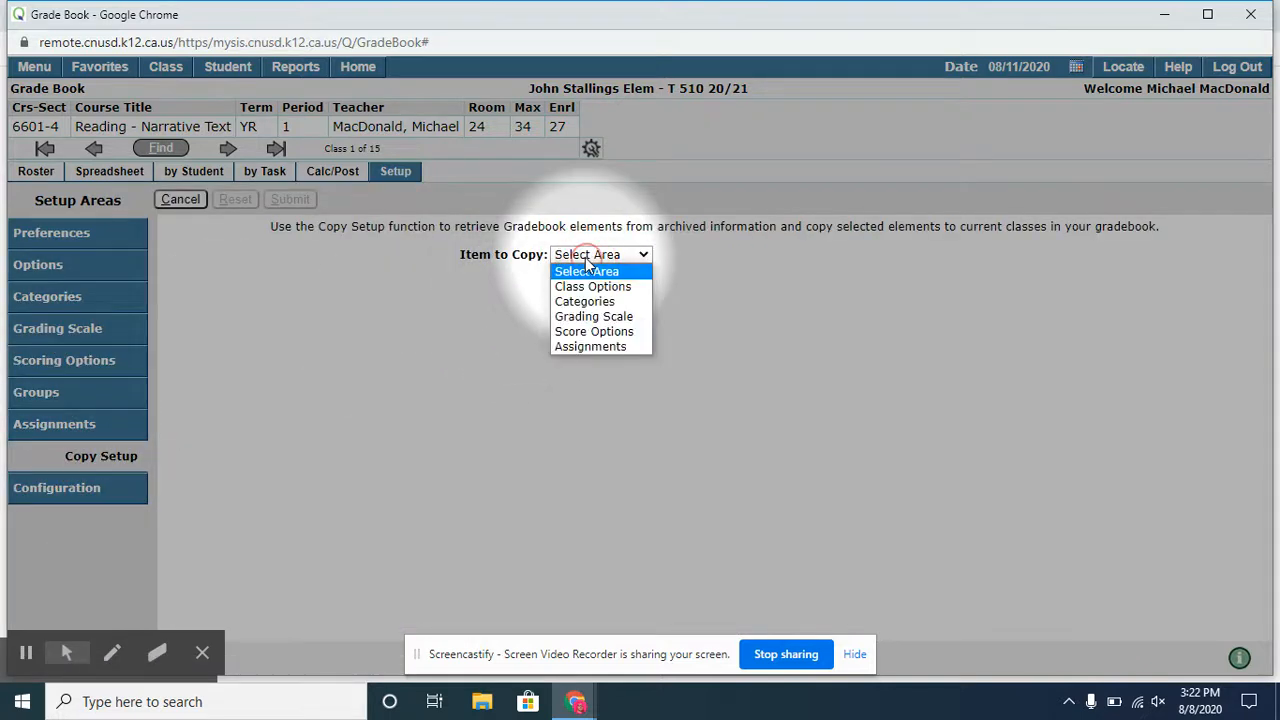
left_click(584, 318)
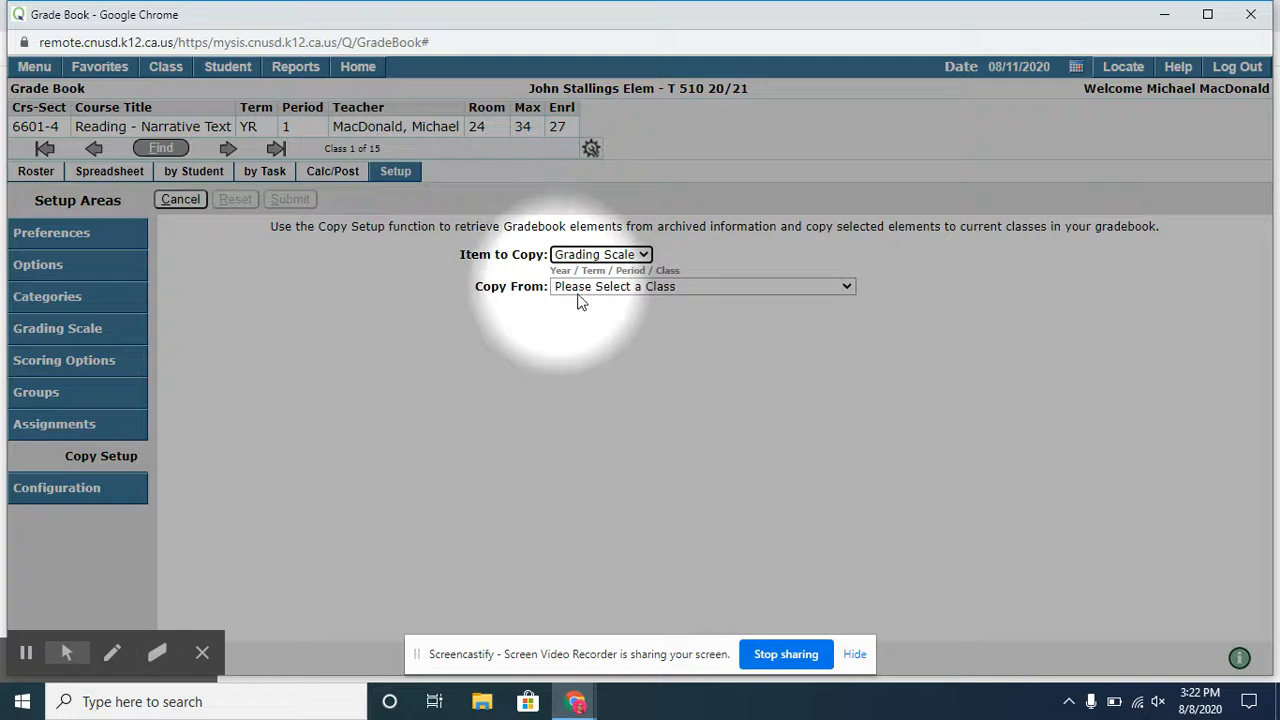
left_click(601, 290)
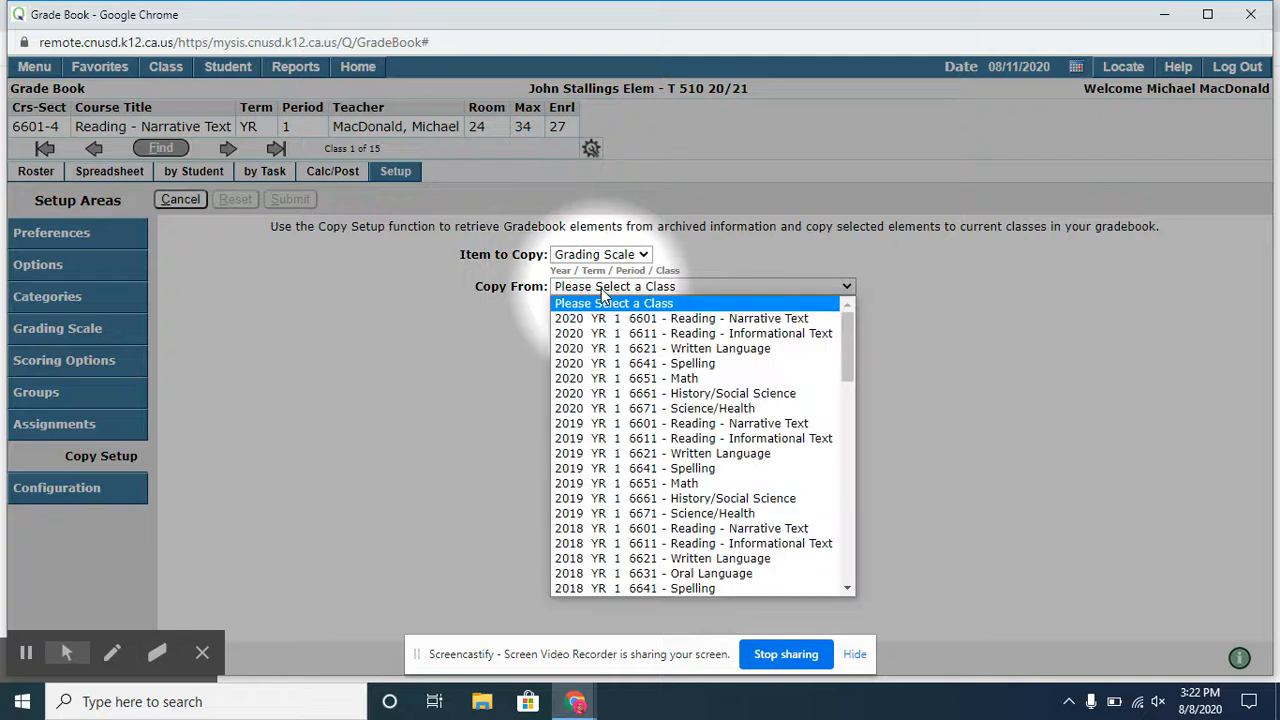
left_click(713, 320)
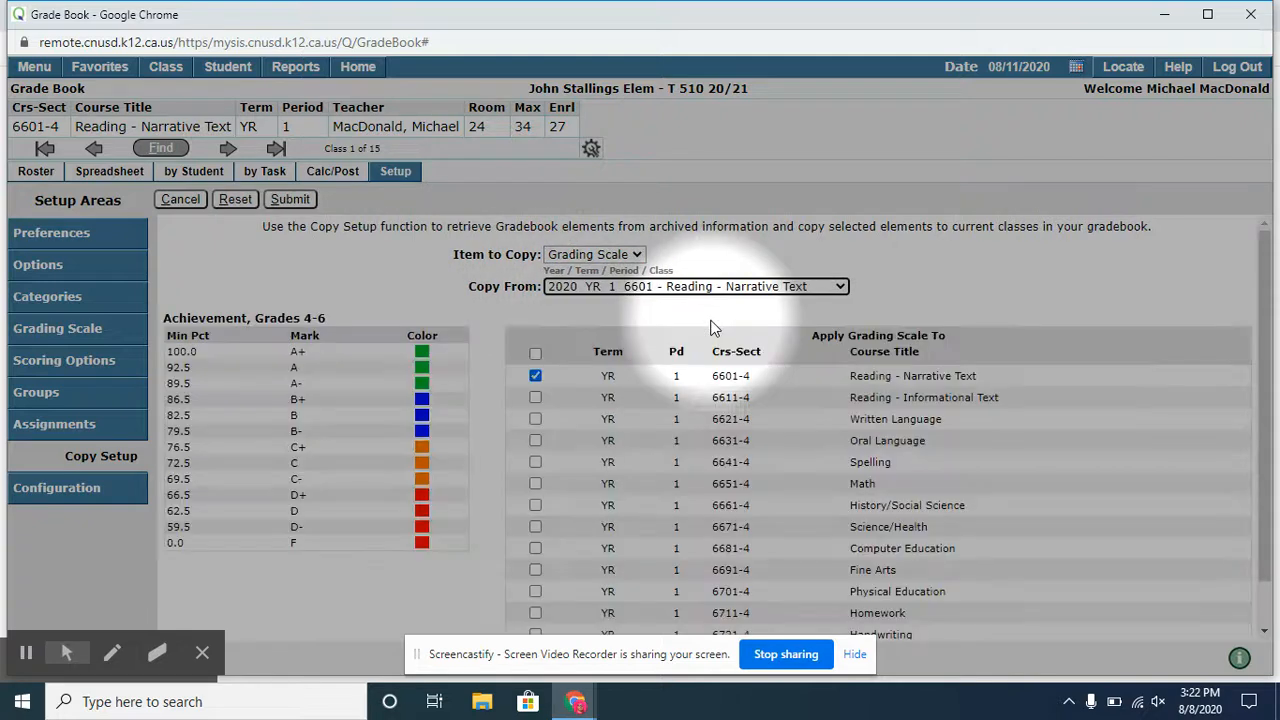
- Apply the copied grading scale also to every class from Reading - Informational Text through Science/Health and submit the copy
left_click(535, 397)
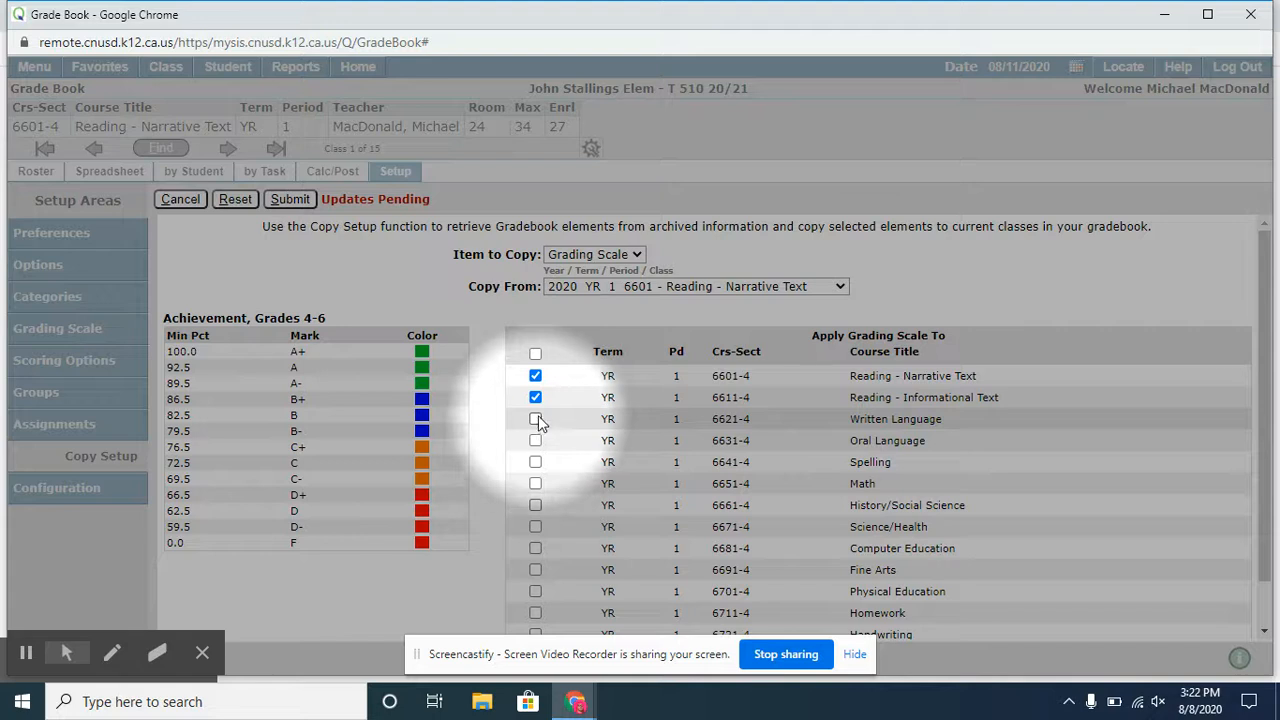
left_click(535, 419)
left_click(535, 440)
left_click(535, 462)
left_click(535, 483)
left_click(535, 505)
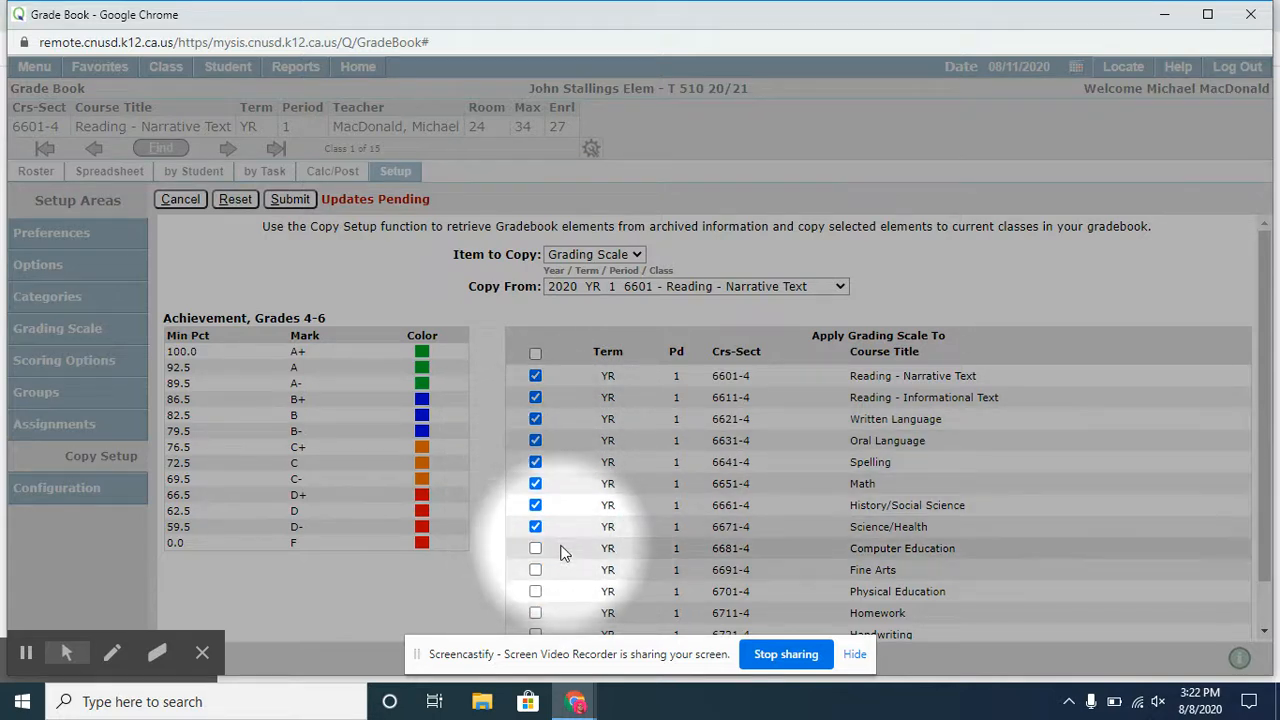
left_click(298, 200)
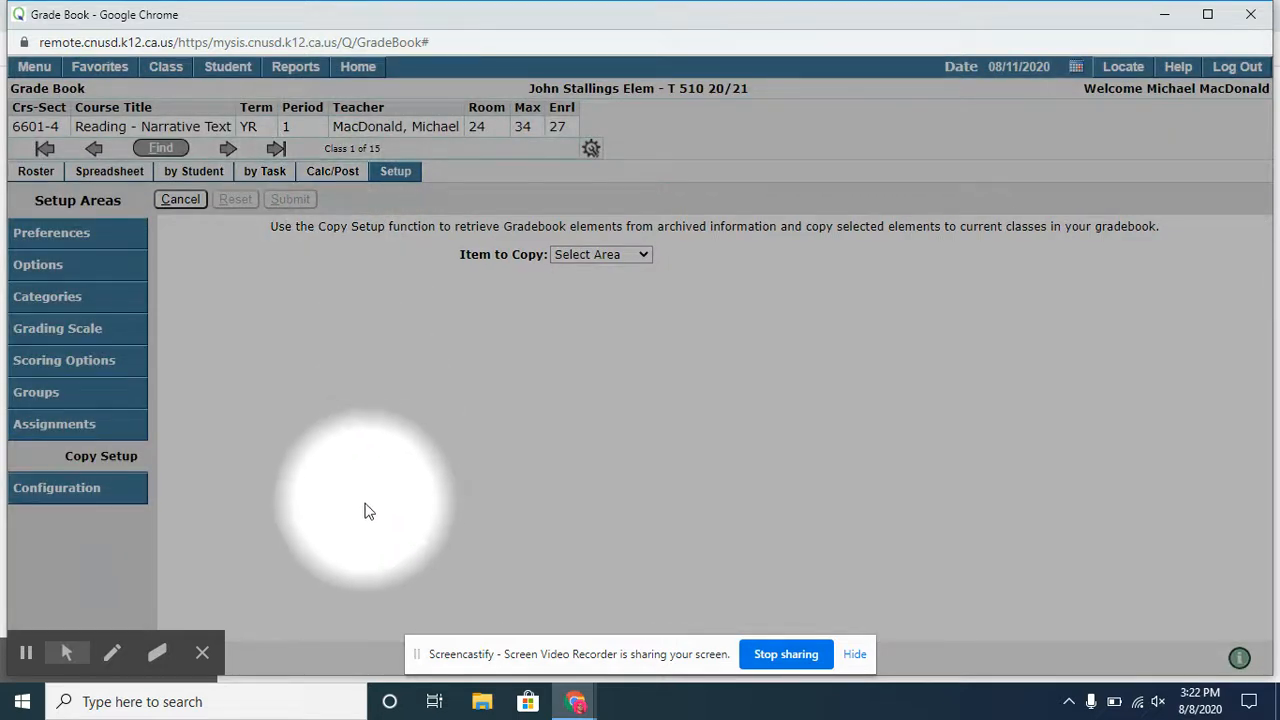
- Review the configuration checklist for the options, categories and grading scale of all classes
left_click(86, 505)
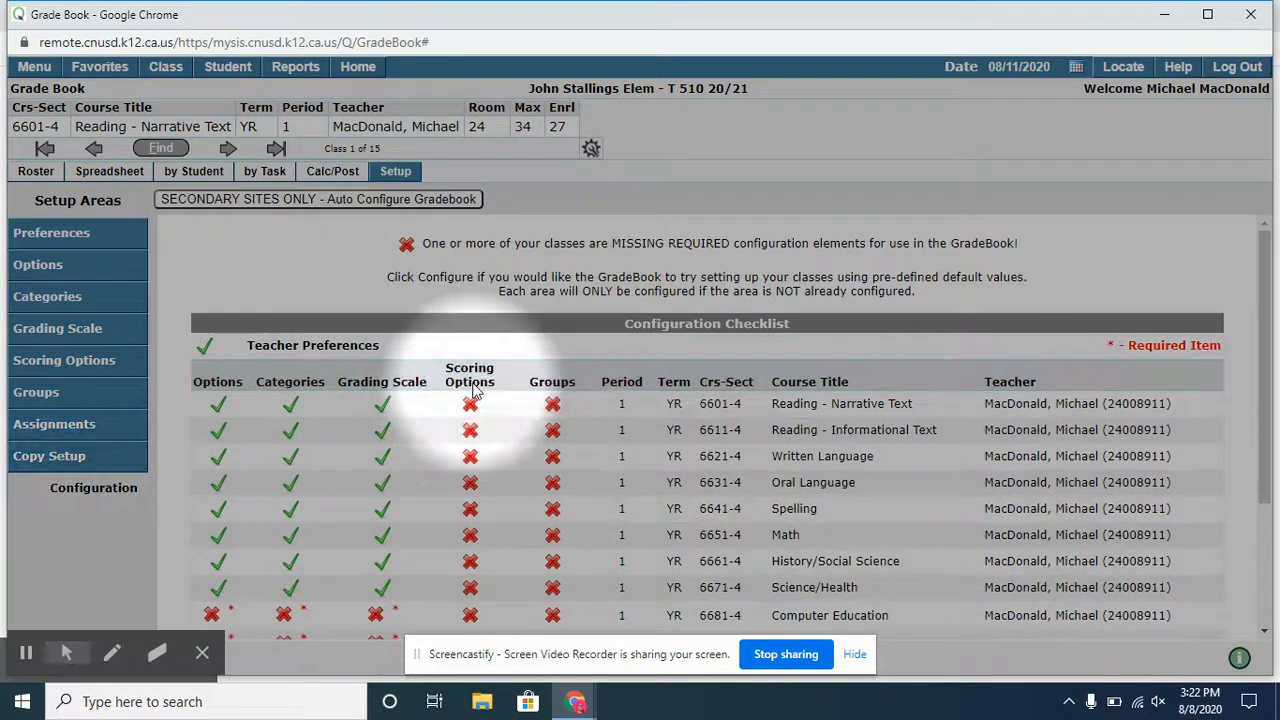
scroll(528, 449, "down", 1)
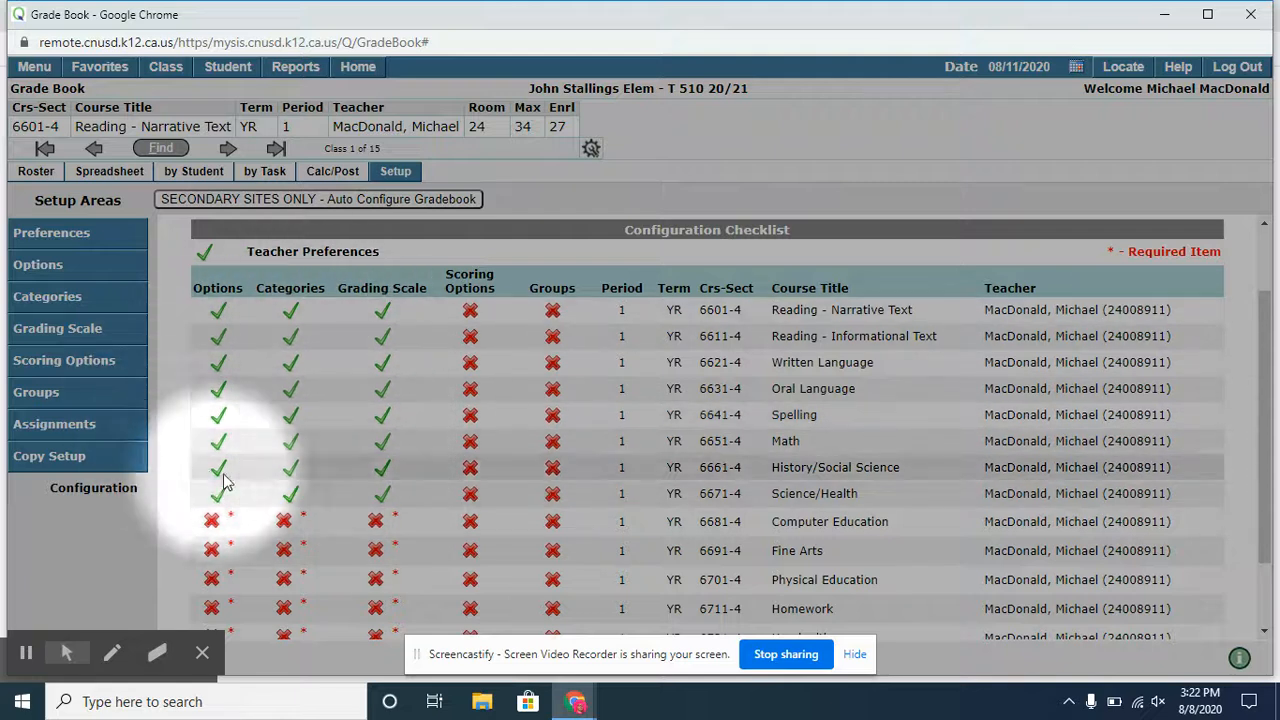
scroll(238, 520, "down", 1)
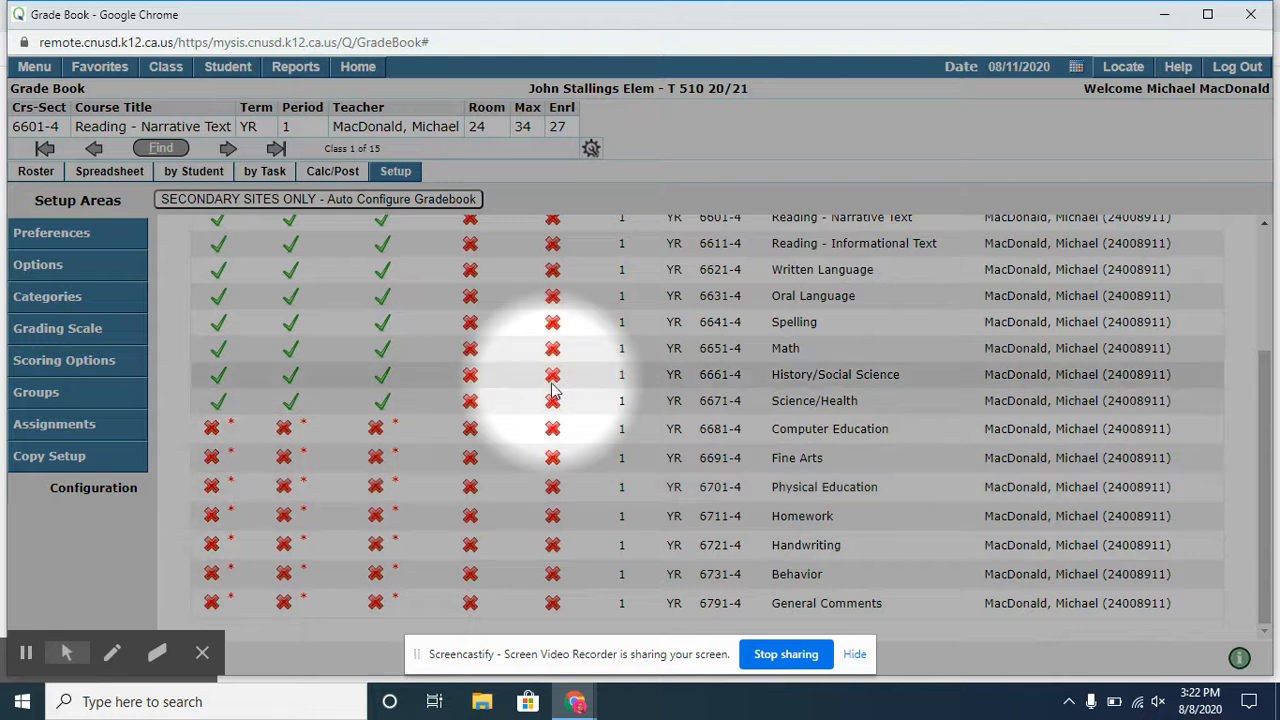
scroll(548, 400, "up", 2)
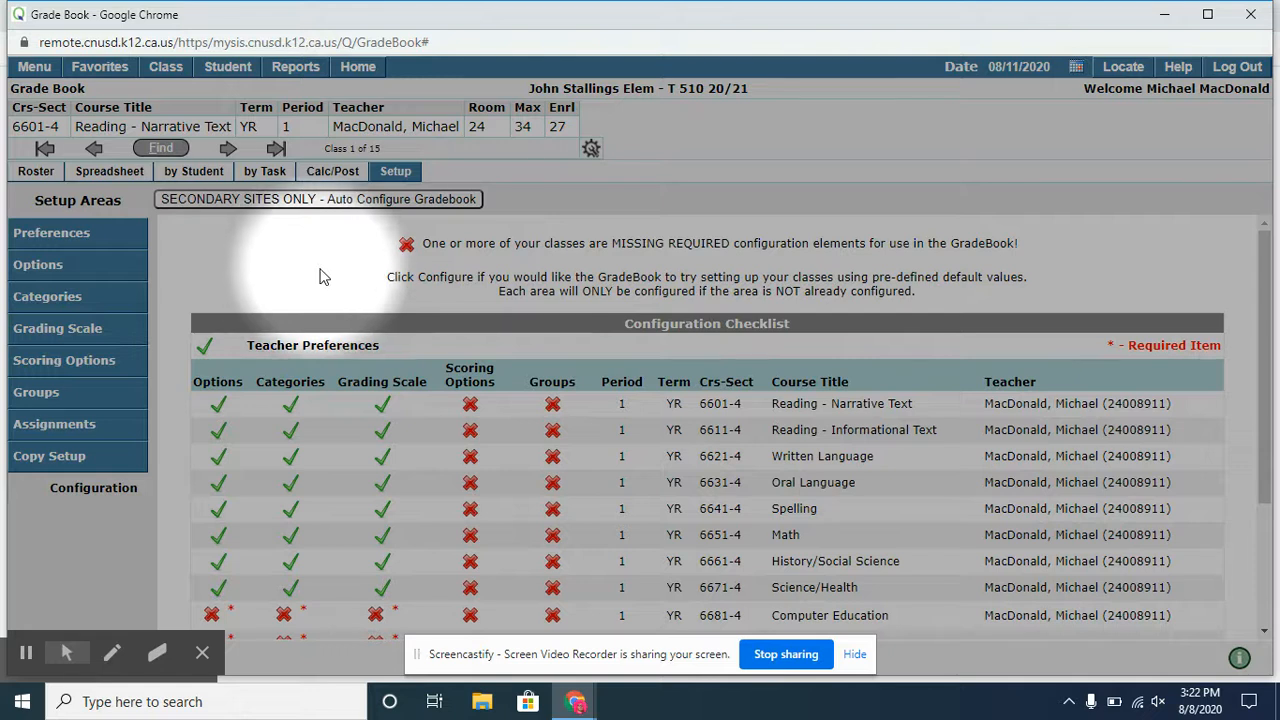
- Open the class finder with the list of classes
left_click(166, 151)
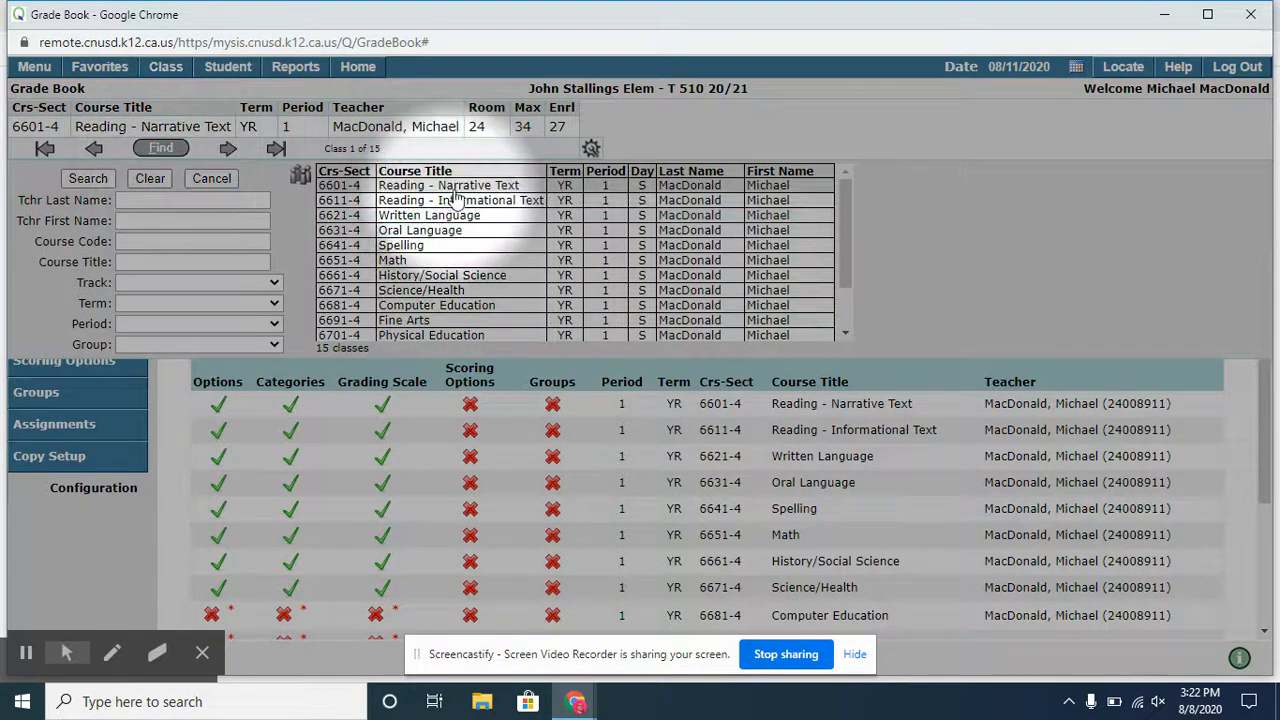